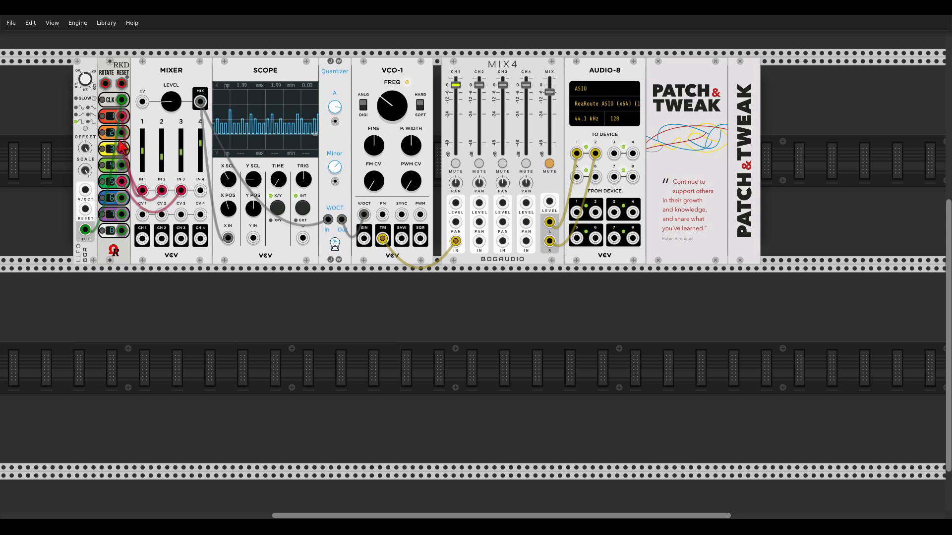
Audition the existing patch by unmuting the MIX4 master output, and mute it again.
mouse_move(167, 99)
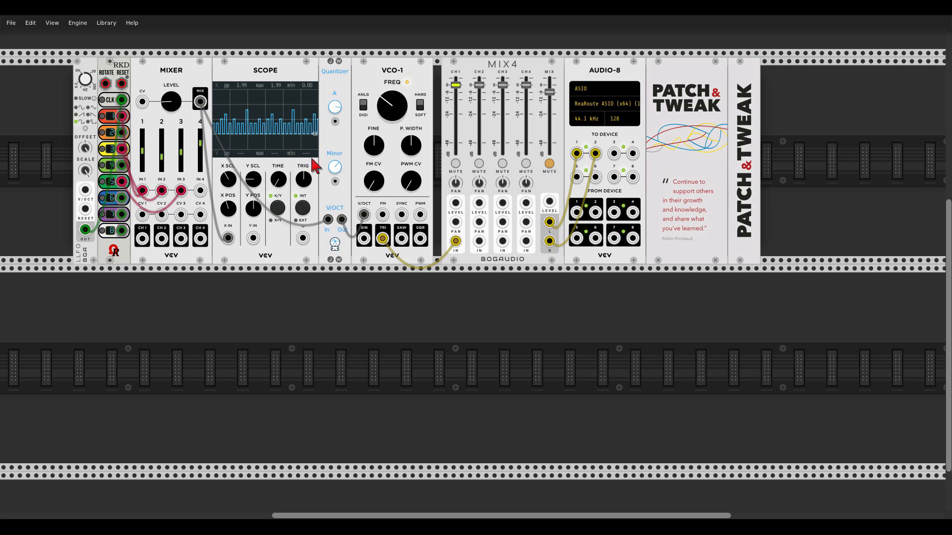
left_click(549, 164)
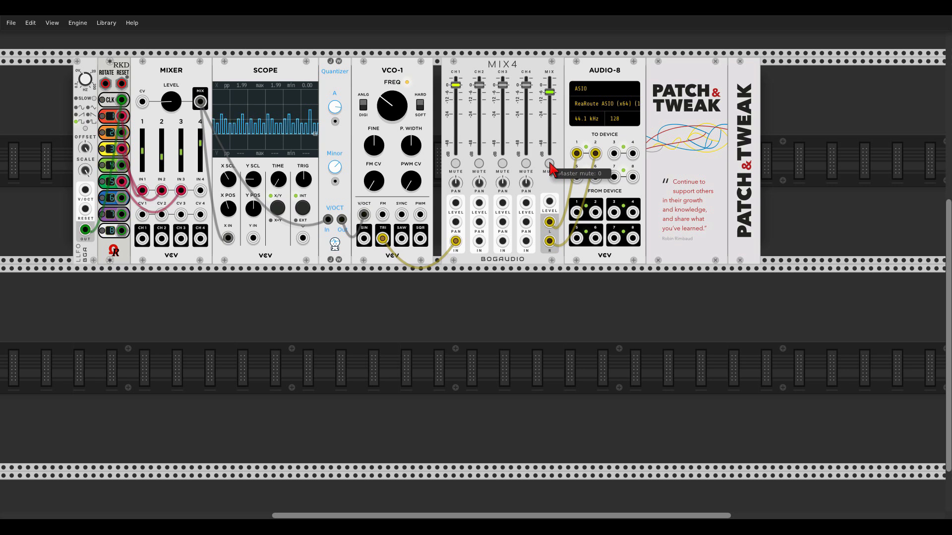
left_click(550, 163)
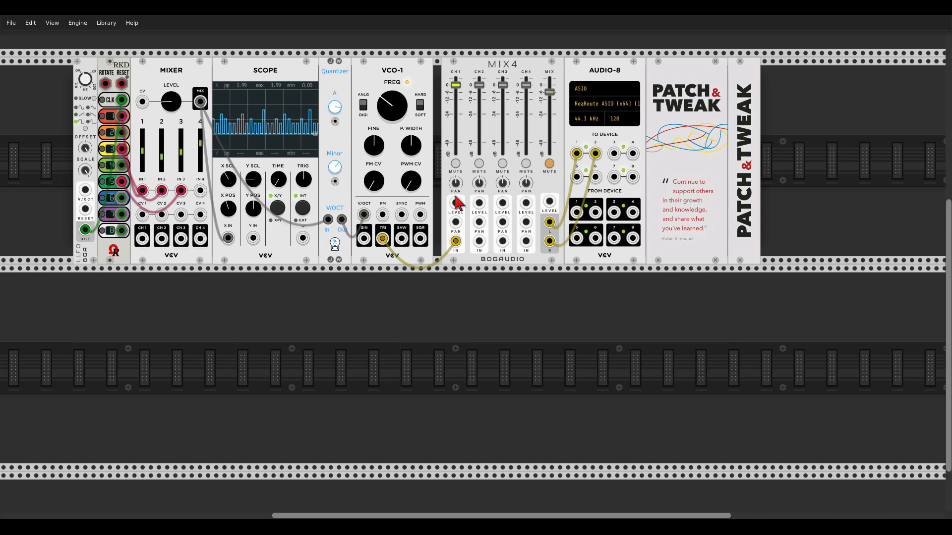
Add the WCO oscillator and the Vult SLAP envelope side by side in the empty row below VCO-1.
right_click(398, 327)
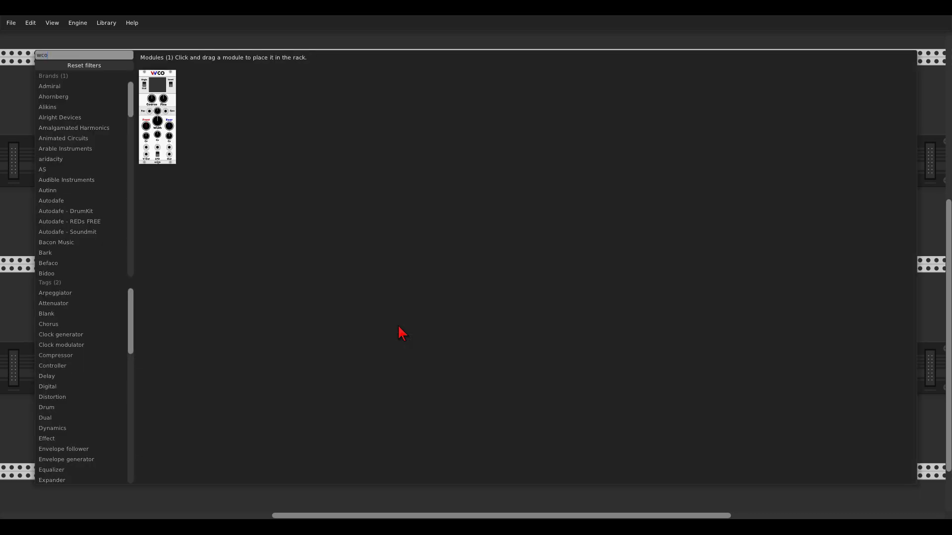
left_click_drag(174, 82, 379, 296)
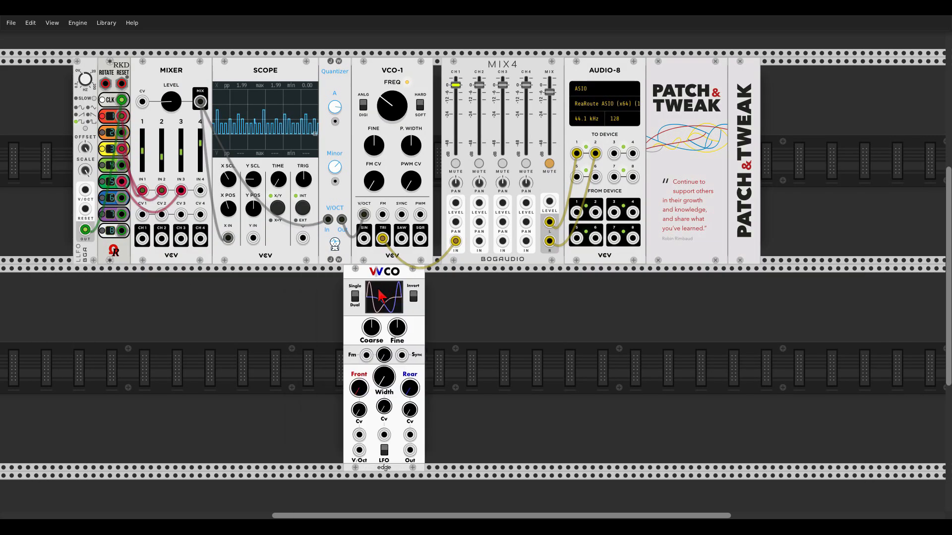
right_click(453, 340)
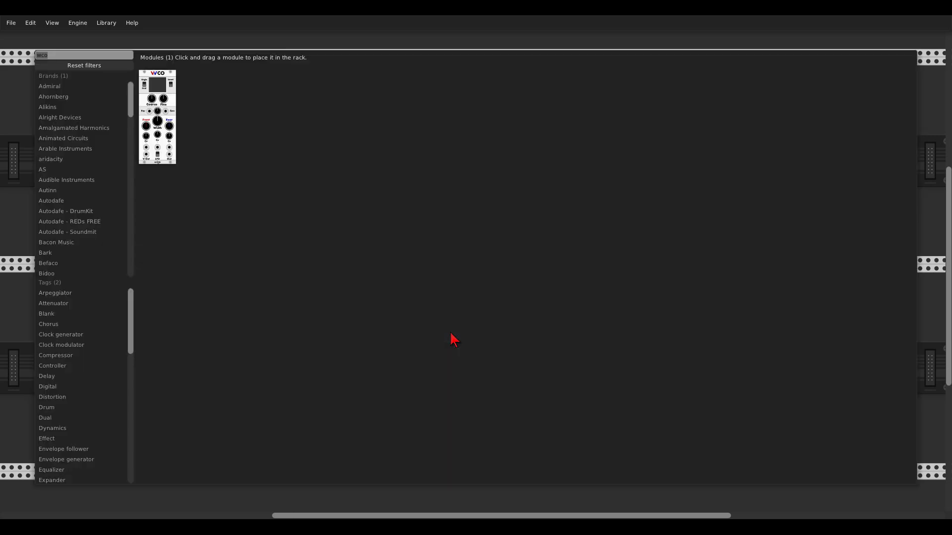
type("slap")
left_click_drag(172, 80, 434, 311)
scroll(440, 311, "down", 1)
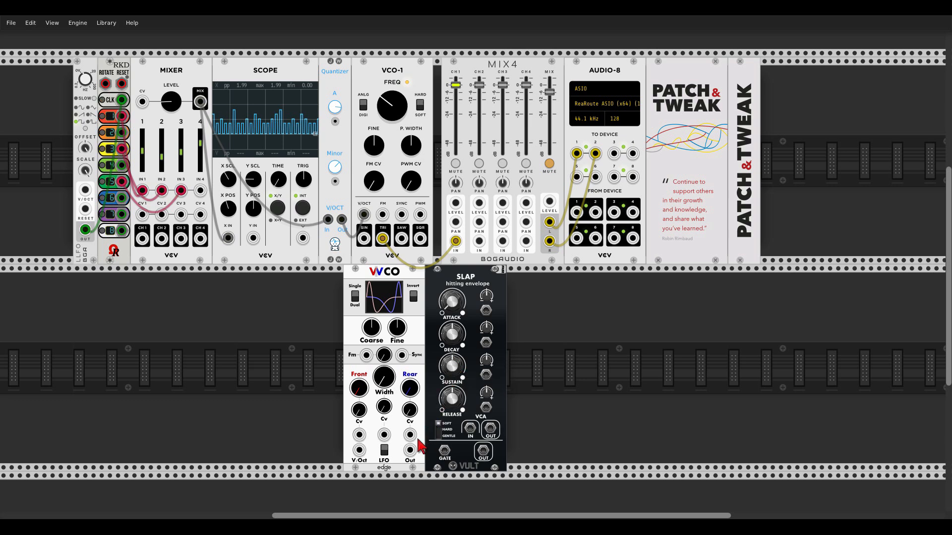
Patch WCO's Out through SLAP's VCA into MIX4's channel 1 input, replacing the VCO-1 cable.
left_click_drag(409, 450, 469, 428)
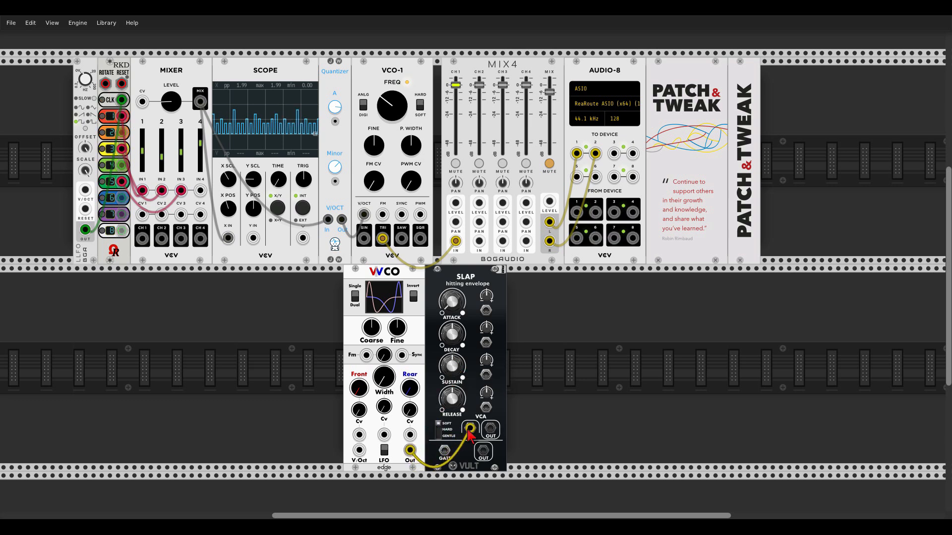
right_click(456, 242)
left_click_drag(456, 241, 491, 429)
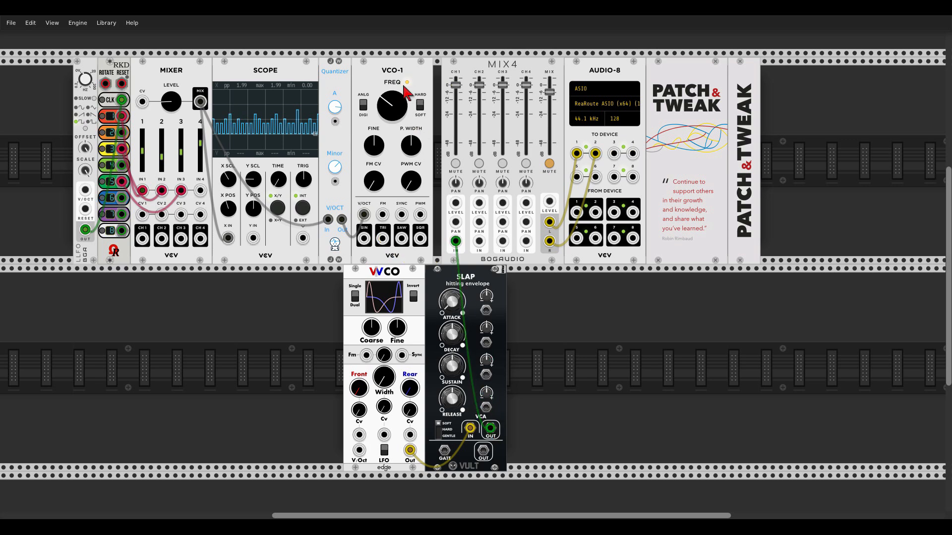
Delete VCO-1 and add the ML Modules Quantum quantizer in its place.
right_click(404, 83)
left_click(419, 177)
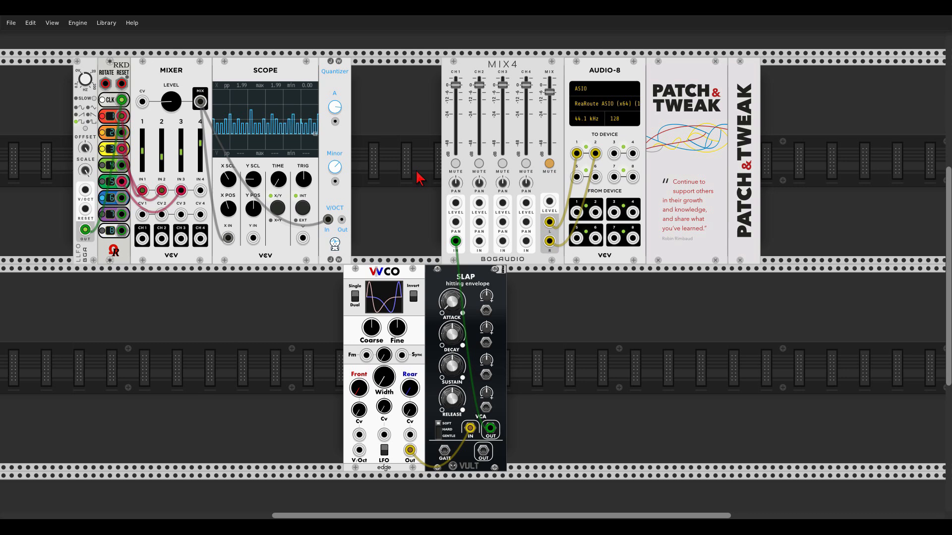
right_click(417, 172)
type("quantum")
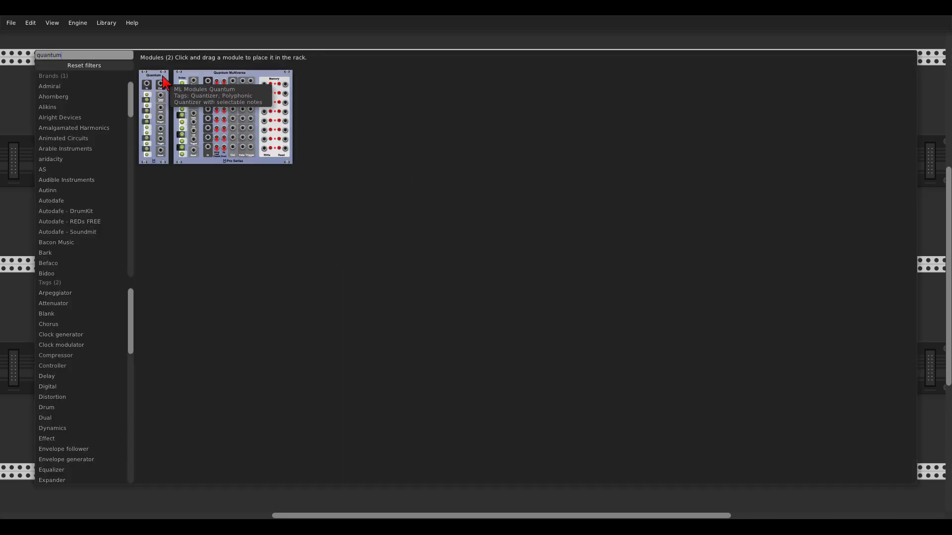
left_click(164, 82)
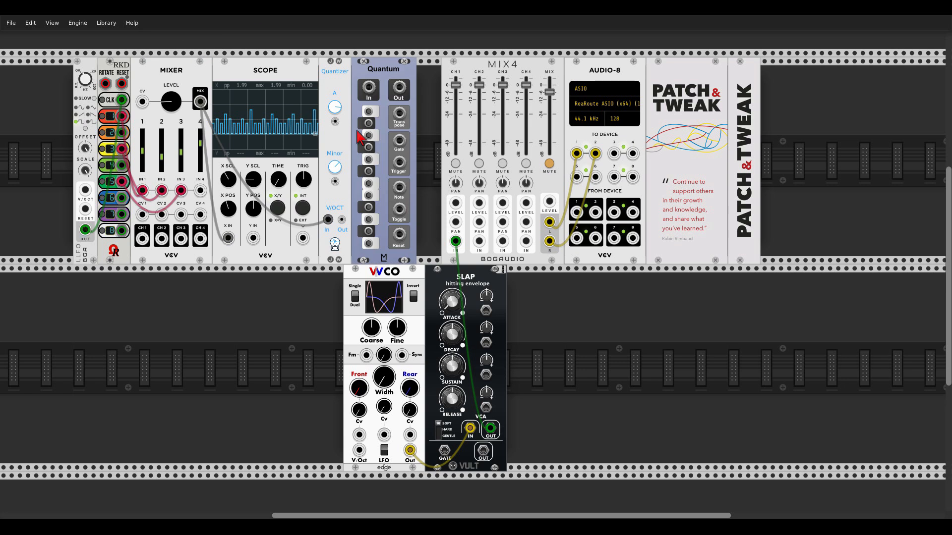
Delete the old Quantizer module and move Quantum directly beside the Scope.
right_click(330, 71)
left_click(354, 166)
left_click_drag(377, 74, 338, 73)
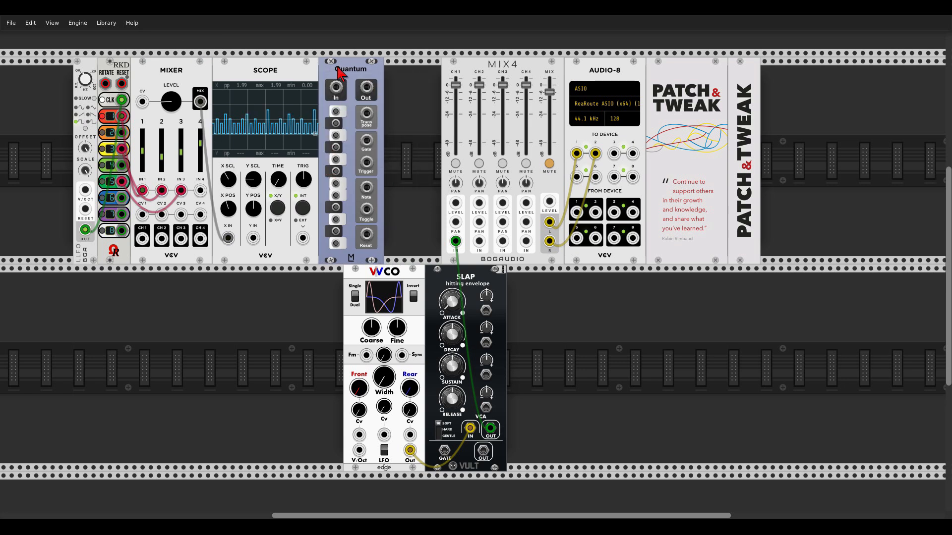
Enable the notes C, D#, F, G and A# on the Quantum quantizer.
left_click(336, 243)
left_click(336, 207)
left_click(336, 183)
left_click(336, 159)
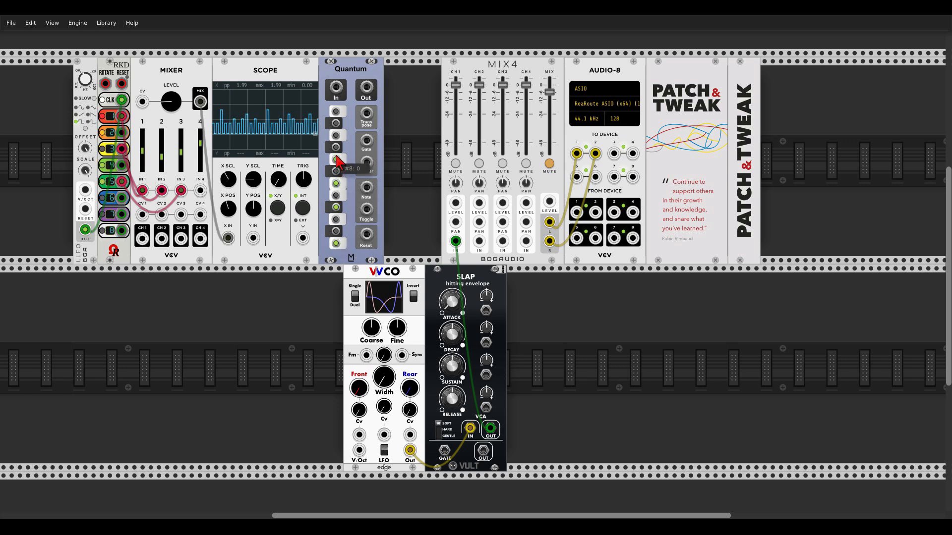
left_click(336, 123)
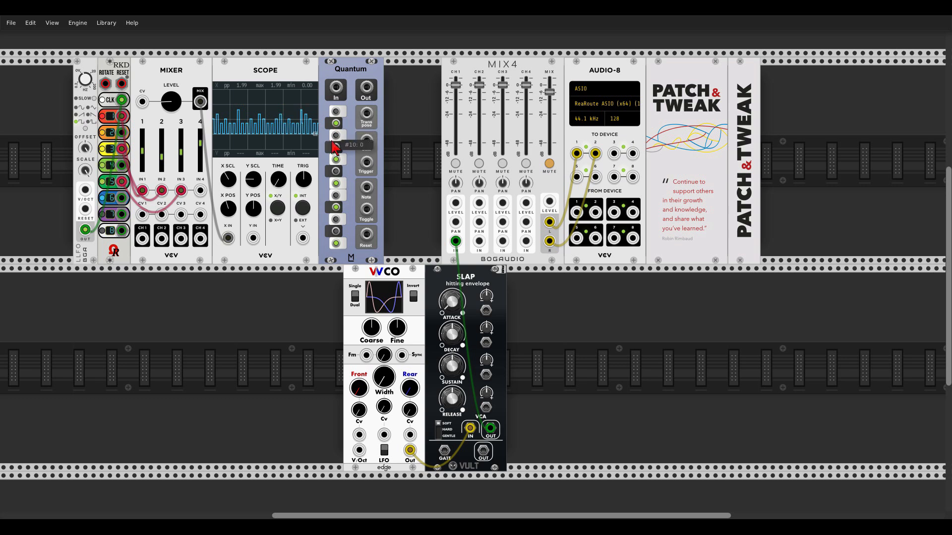
Replace the Scope with Quantum and WCO beside the Mixer, chaining the MIX output through Quantum into WCO's V/Oct input.
left_click_drag(228, 238, 218, 171)
left_click_drag(200, 101, 222, 74)
right_click(300, 65)
left_click(325, 148)
left_click_drag(367, 266, 289, 144)
left_click_drag(259, 89, 293, 243)
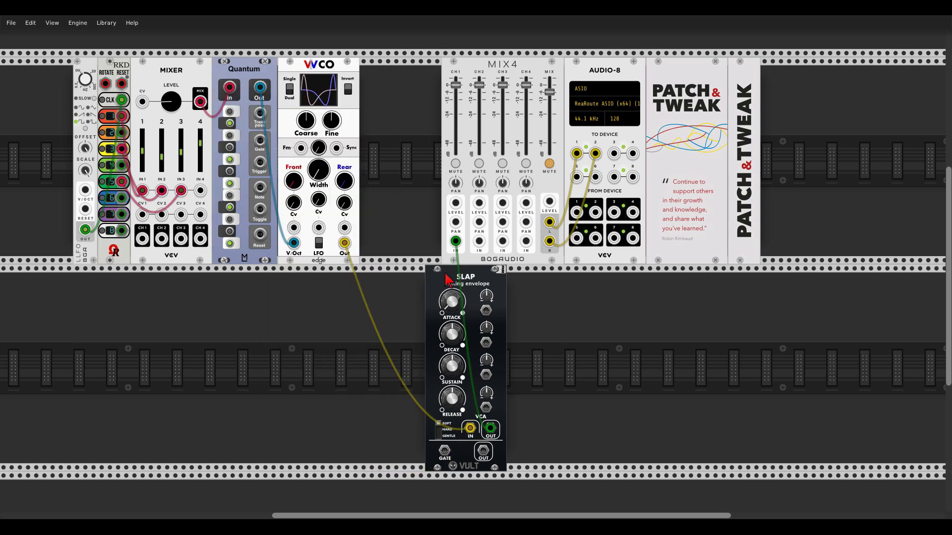
Shift the sequencer, Mixer, Quantum and WCO modules left and place SLAP beside WCO in the upper row.
left_click_drag(445, 279, 417, 251)
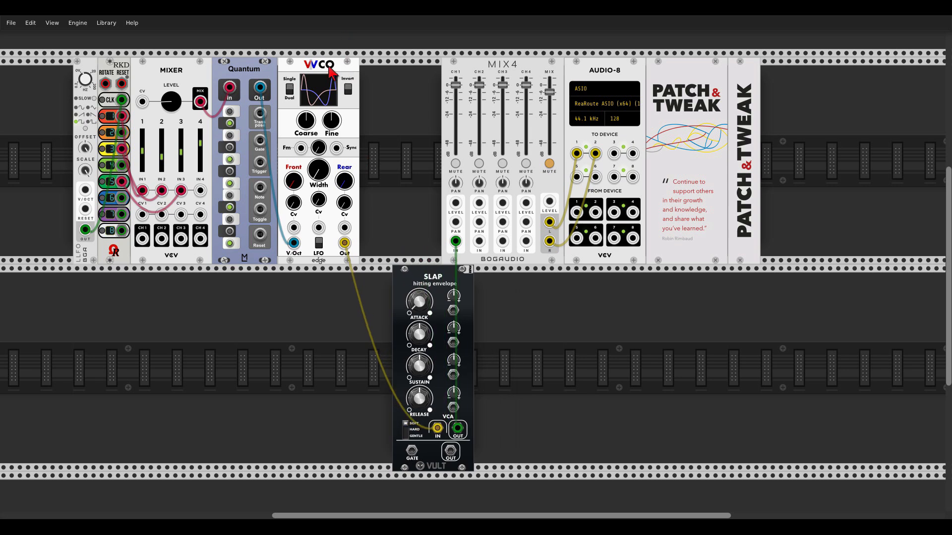
left_click_drag(338, 63, 306, 66)
left_click_drag(457, 279, 408, 258)
left_click_drag(375, 345, 359, 138)
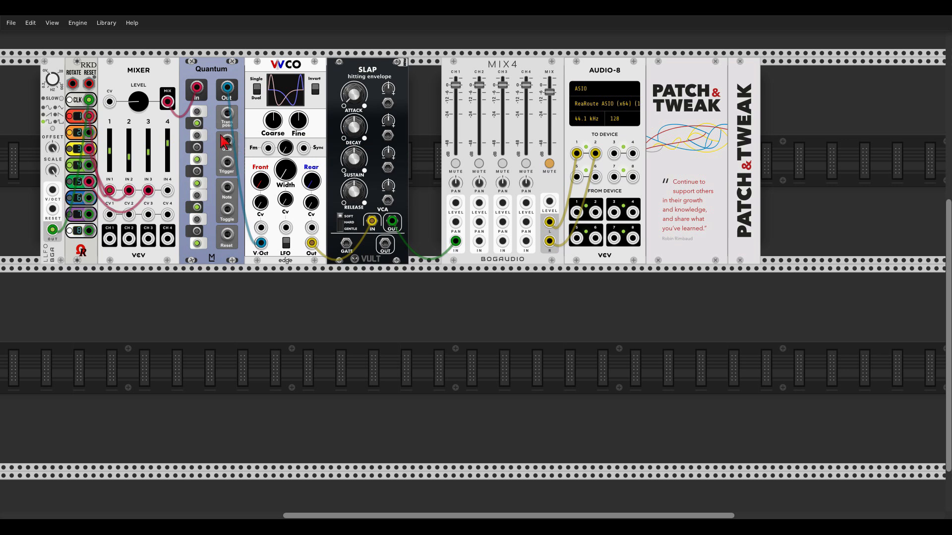
Patch Quantum's Gate output into SLAP's Gate input and unmute the MIX4 master.
left_click_drag(227, 141, 346, 242)
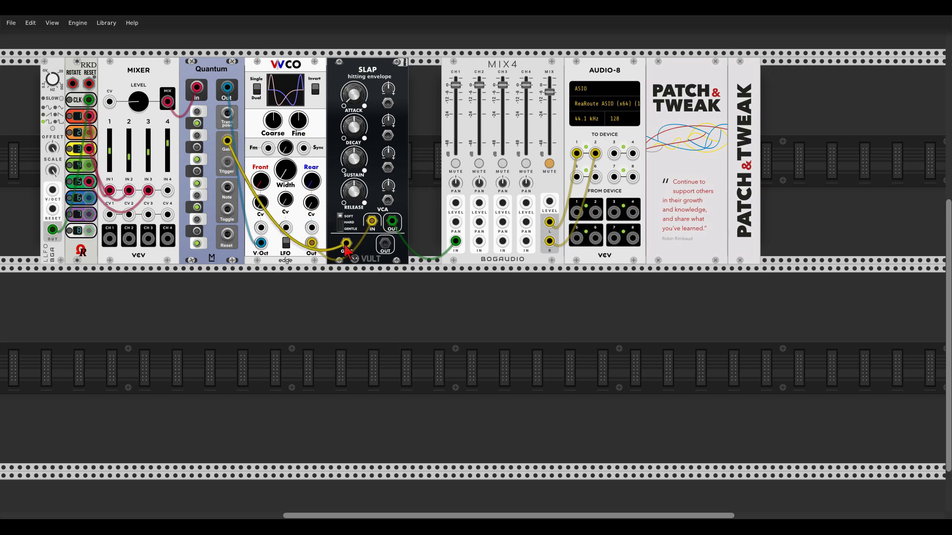
left_click(549, 163)
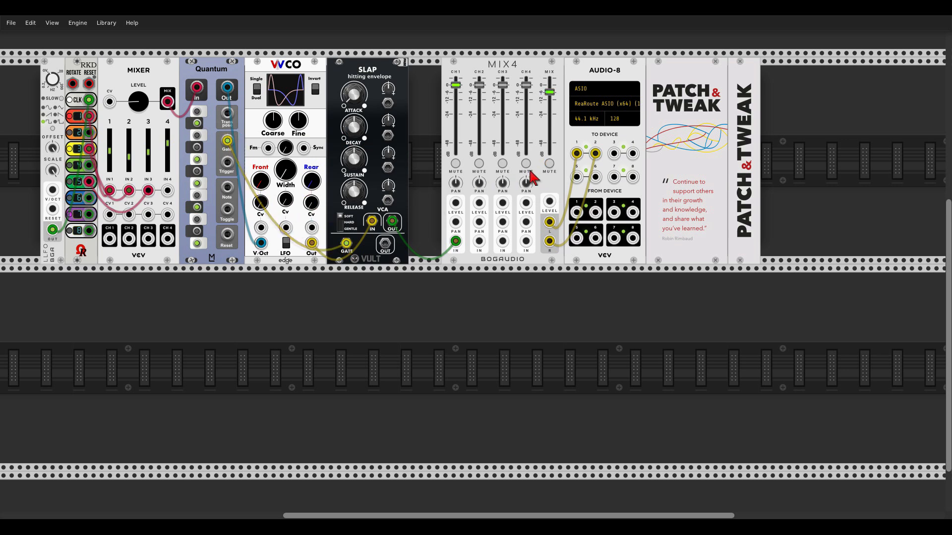
left_click_drag(361, 156, 360, 140)
Set WCO's Coarse tuning to -12 and sweep its Width up and back down to about 0.06.
right_click(272, 122)
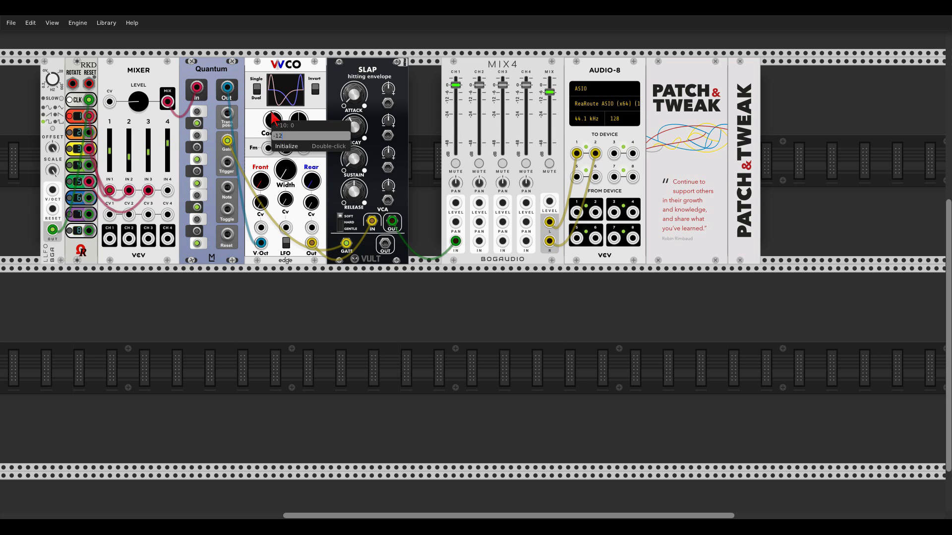
key("Return")
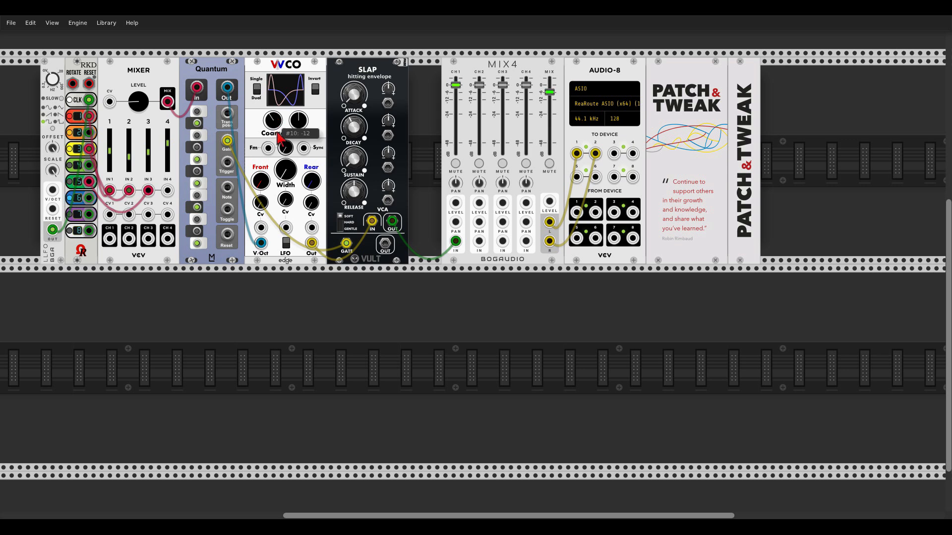
left_click_drag(289, 173, 289, 66)
left_click_drag(289, 19, 288, 148)
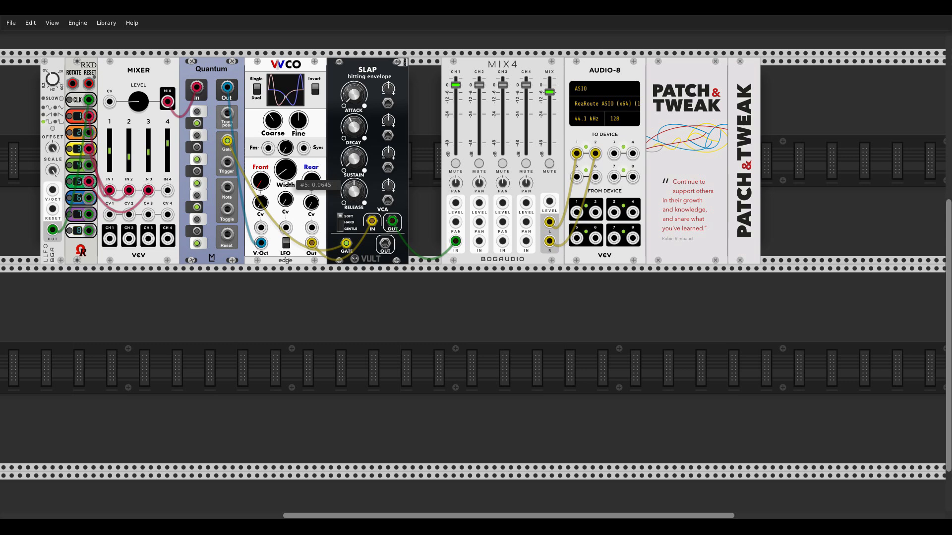
Move SLAP against MIX4 and add a Bogaudio LLFO in the gap between WCO and SLAP.
left_click_drag(334, 66, 378, 85)
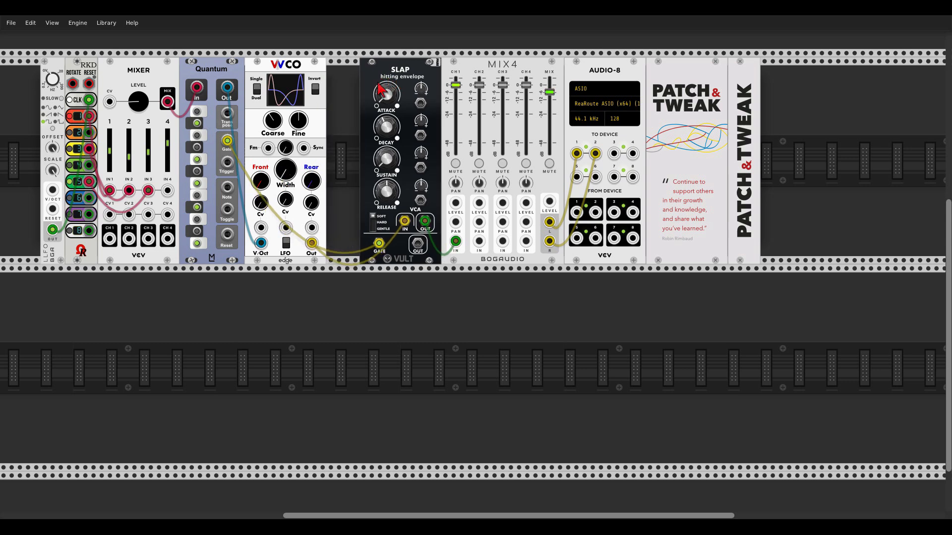
right_click(347, 91)
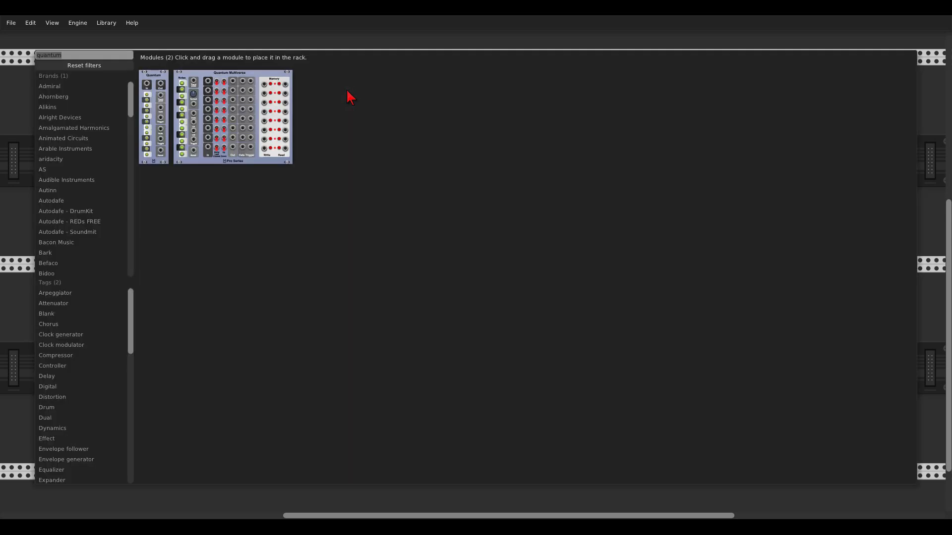
type("llfo")
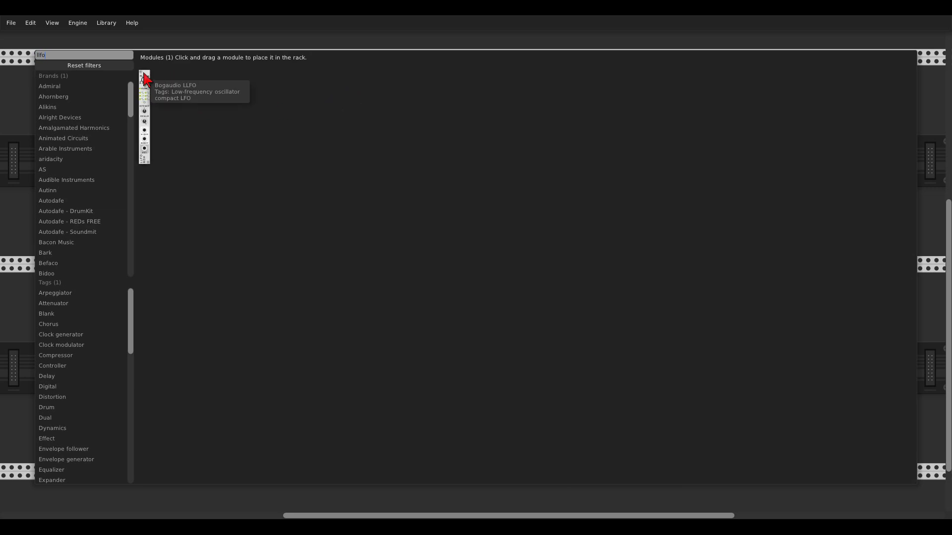
left_click(145, 80)
Switch the new LLFO to slow mode with a 5 V offset and patch its output into WCO's Width CV input.
left_click(348, 98)
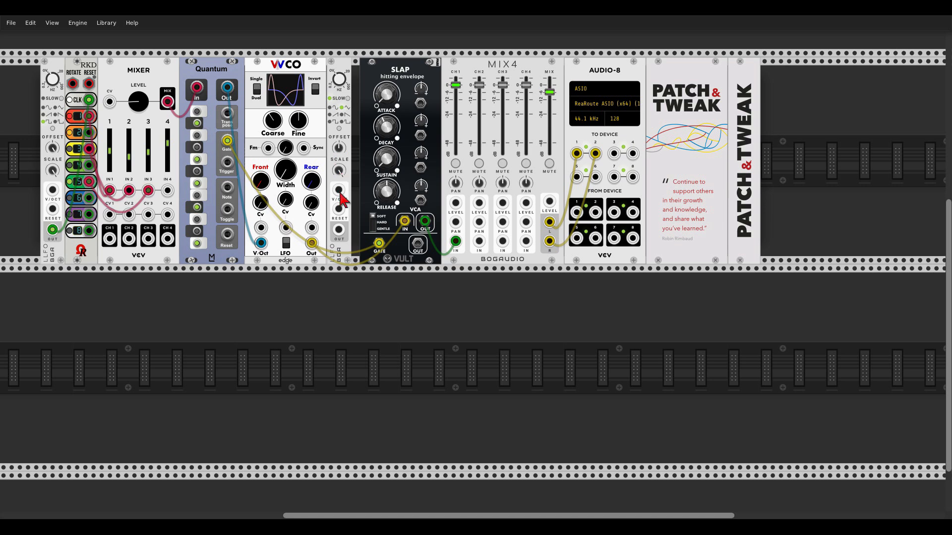
left_click_drag(338, 148, 339, 119)
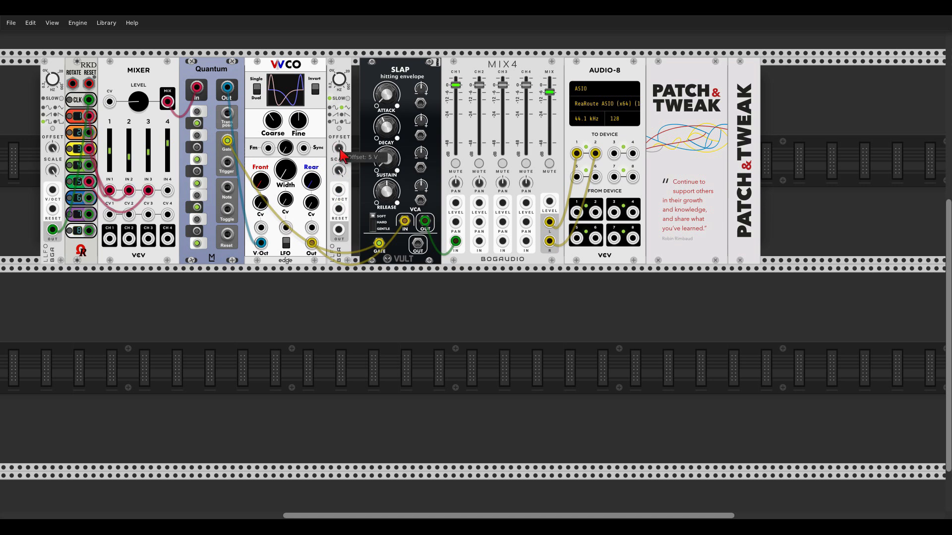
scroll(341, 155, "up", 1)
left_click_drag(338, 254, 285, 253)
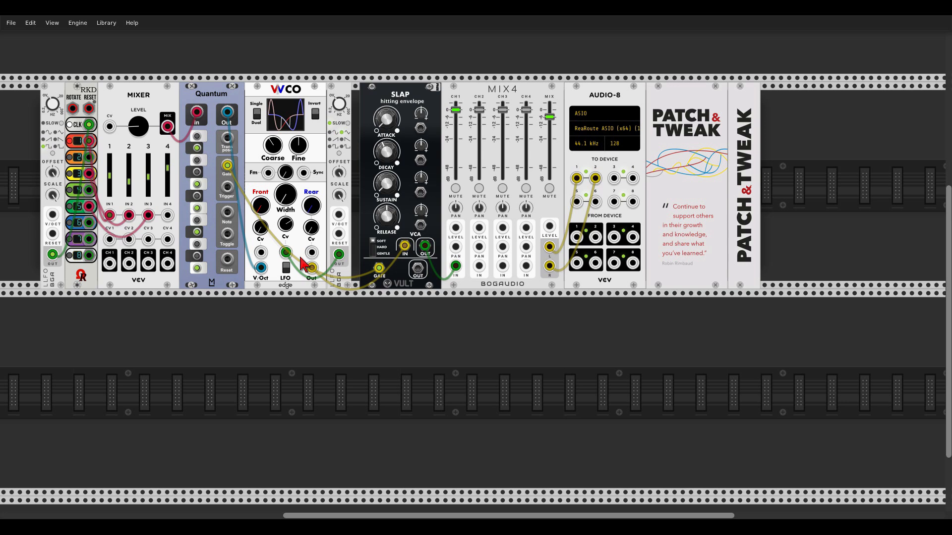
Add the Branes sample and hold module immediately before the first LLFO in the upper row.
left_click_drag(304, 314, 476, 314)
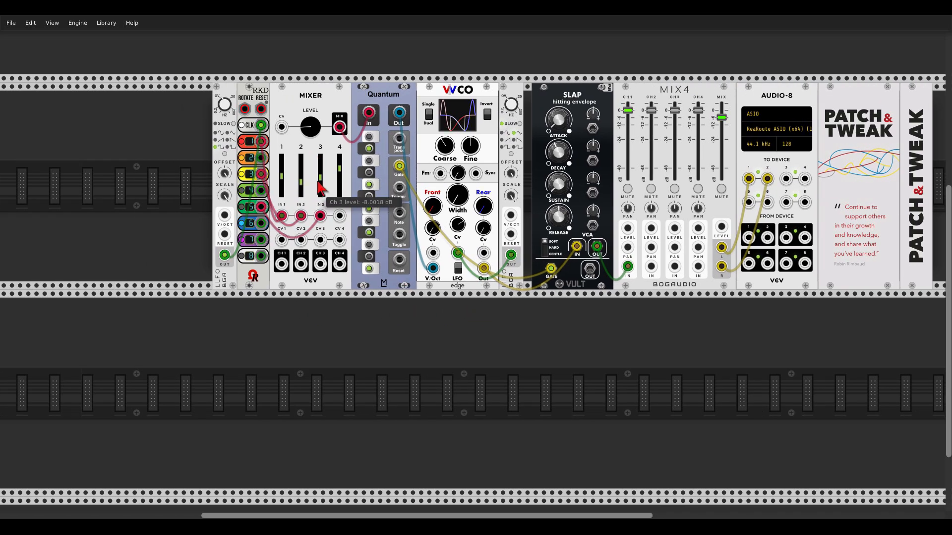
right_click(186, 186)
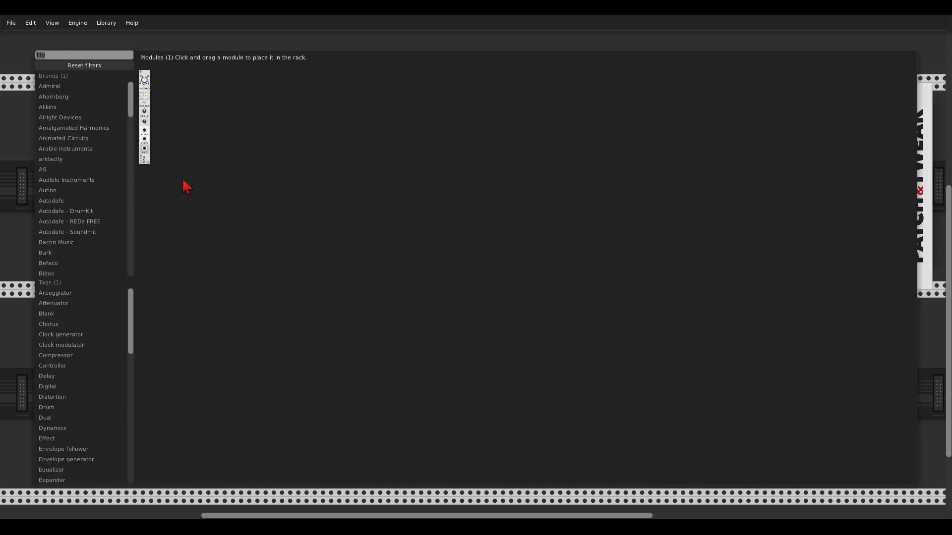
type("branes")
left_click(149, 82)
left_click_drag(181, 110, 204, 137)
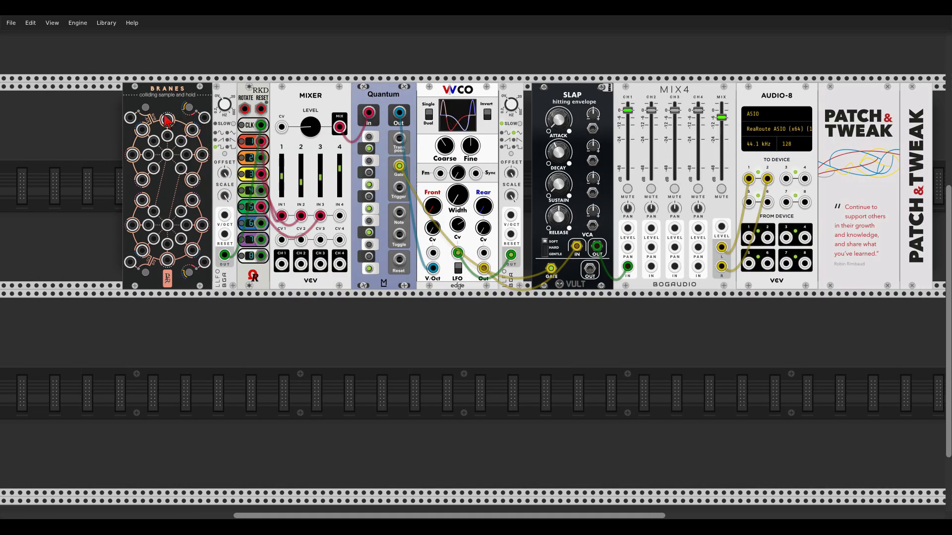
Patch the first LLFO's output to the centre jack of Branes' upper section.
left_click_drag(167, 154, 224, 254)
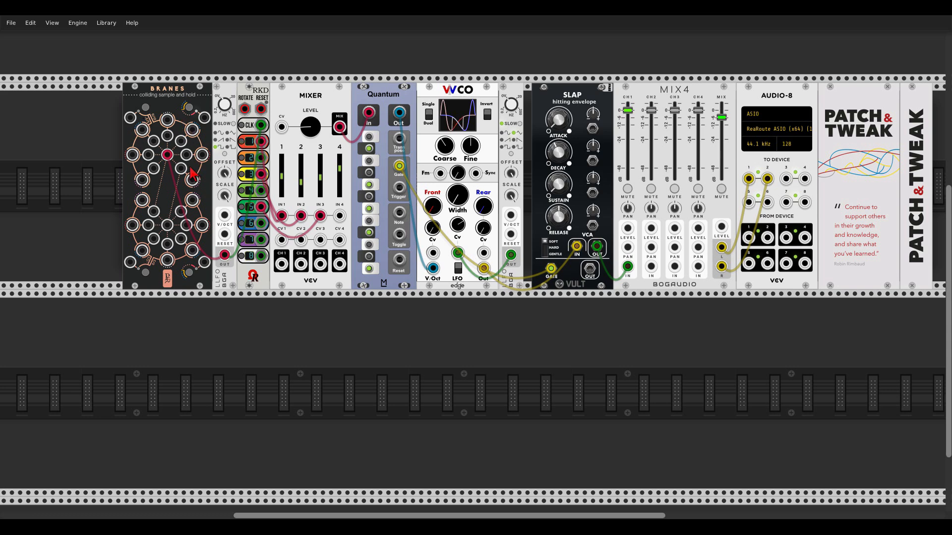
scroll(173, 106, "up", 5)
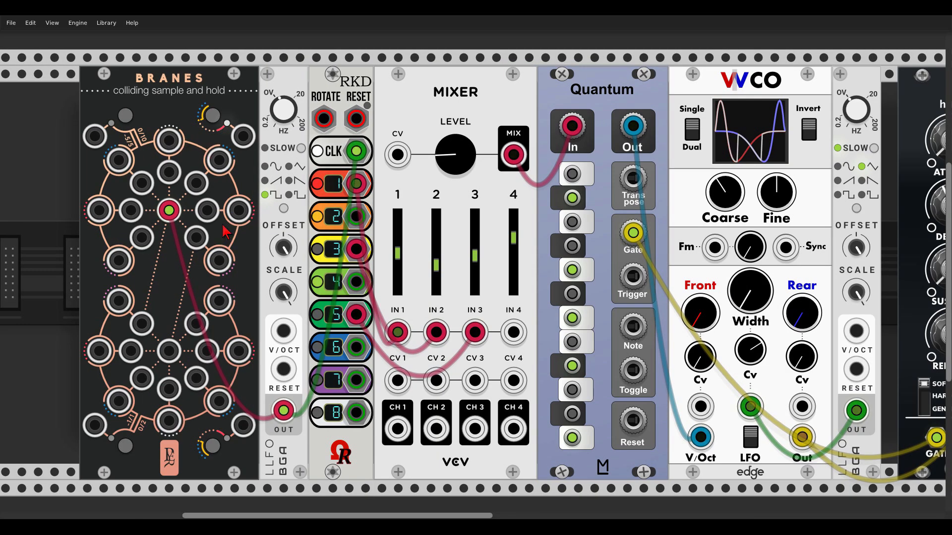
mouse_move(128, 123)
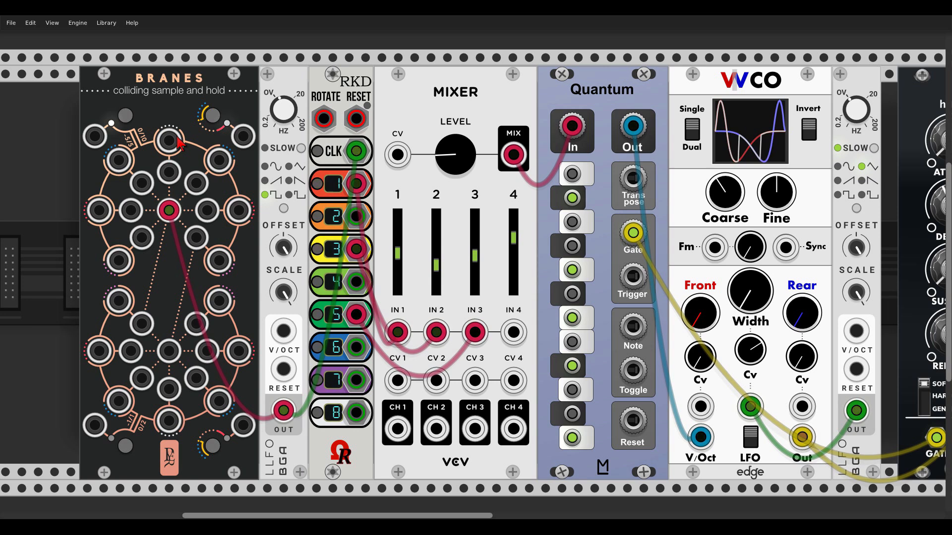
Patch three outer jacks of Branes' upper section into the mixer's CV 1, CV 2 and CV 3 inputs.
left_click_drag(174, 142, 397, 380)
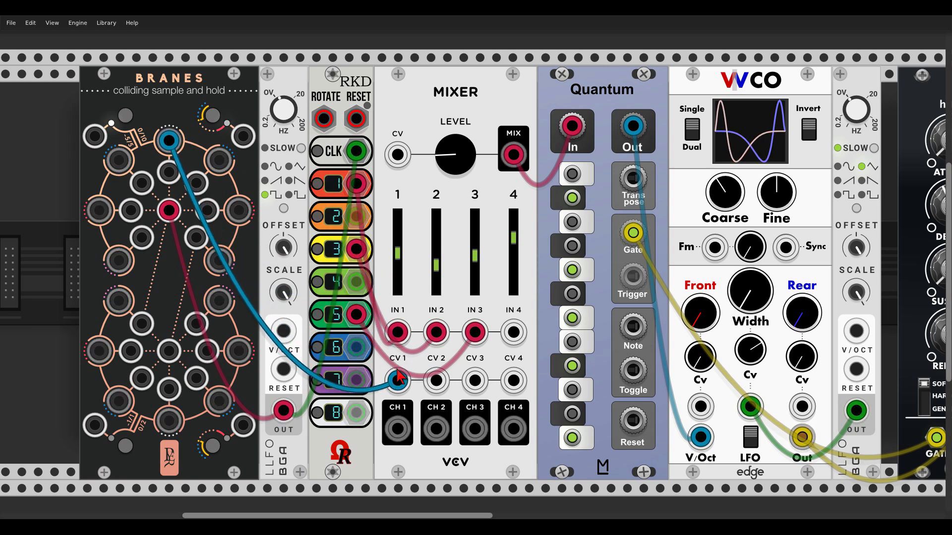
left_click_drag(219, 160, 436, 380)
left_click_drag(239, 212, 475, 382)
Patch RKD output 7 into mixer IN 4 and a fourth Branes output into CV 4, lowering channel 4's level to about -25.4 dB.
left_click_drag(512, 332, 357, 380)
left_click_drag(513, 380, 227, 254)
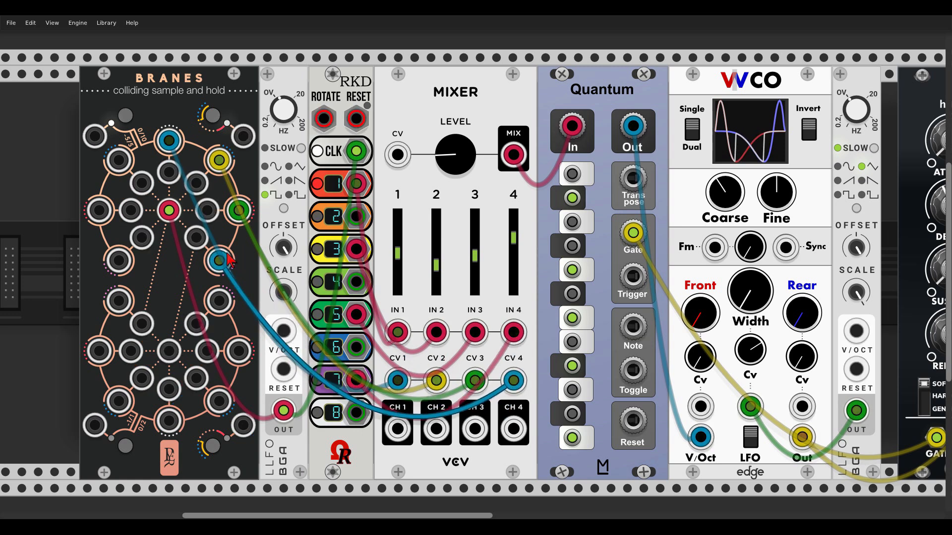
left_click_drag(513, 238, 513, 274)
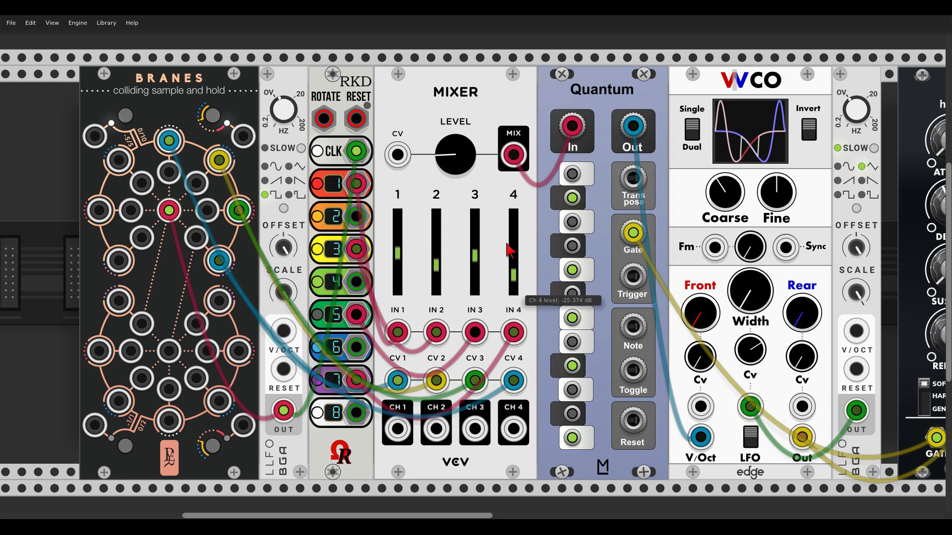
Shift MIX4 and the modules after it away from SLAP and add the Valley Plateau reverb in the gap.
scroll(508, 245, "down", 3)
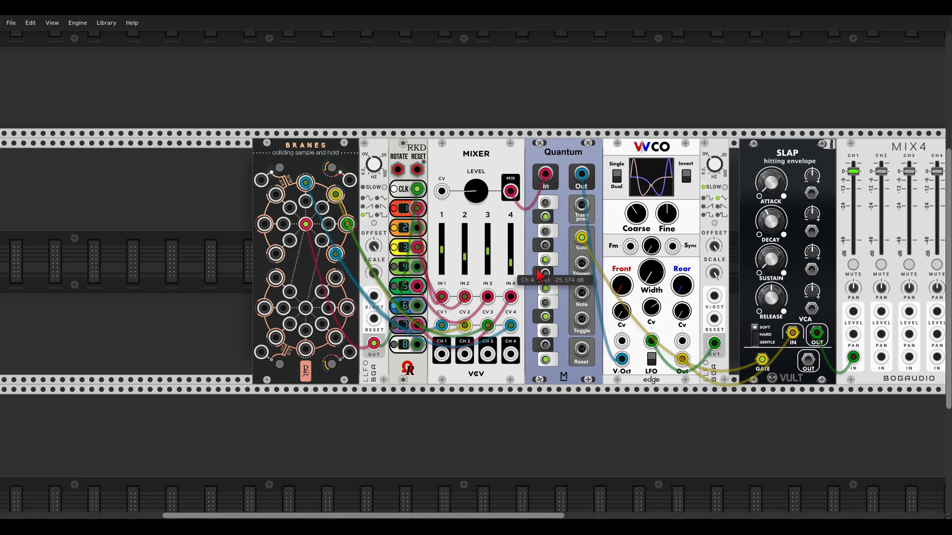
left_click_drag(735, 396, 416, 362)
left_click_drag(510, 128, 364, 126)
right_click(459, 195)
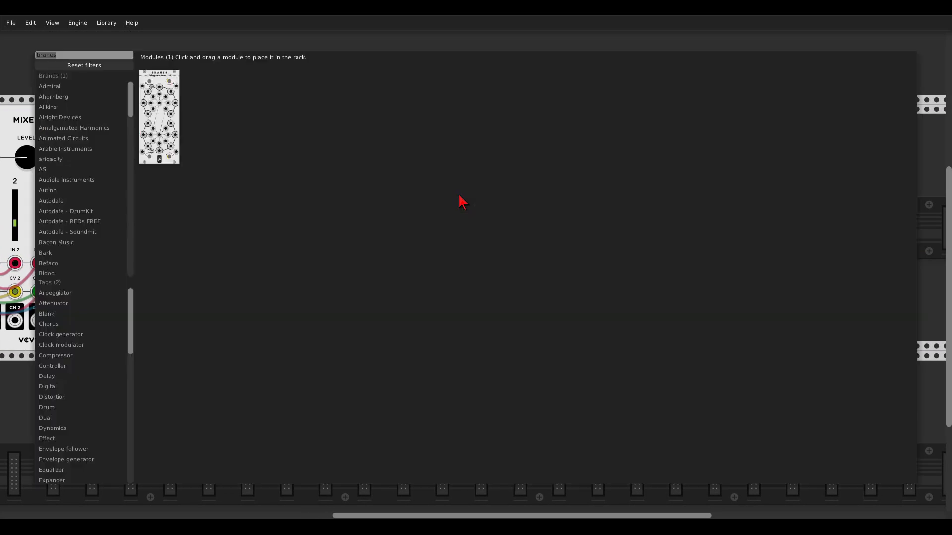
type("plat")
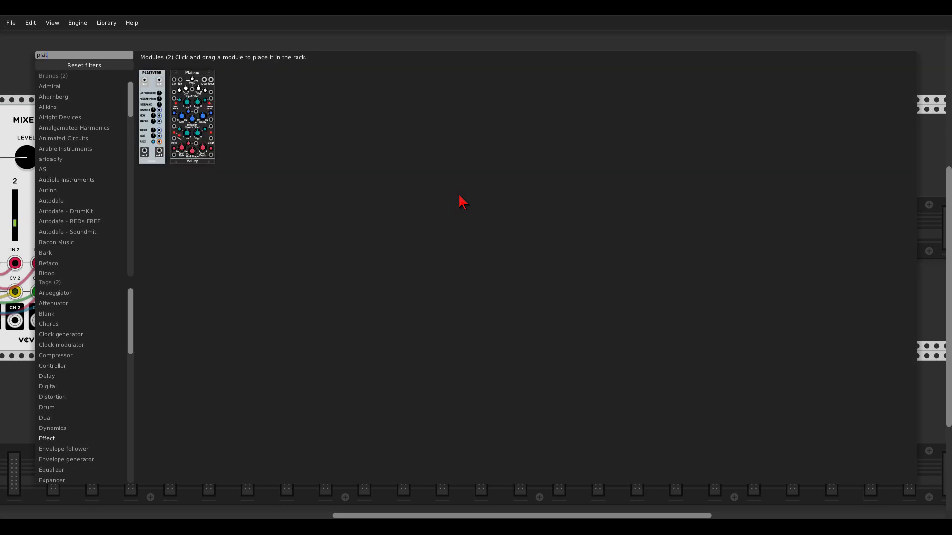
left_click_drag(208, 73, 368, 162)
Reroute SLAP's VCA output into Plateau's L In and patch Plateau's L and R outputs into MIX4 channels 1 and 2.
right_click(357, 299)
left_click_drag(358, 299, 387, 130)
left_click_drag(469, 134, 540, 323)
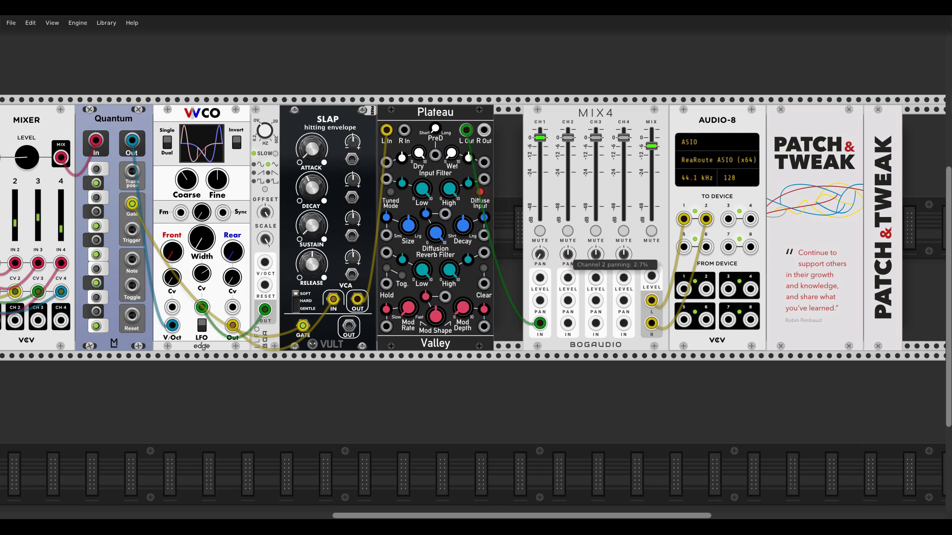
left_click_drag(484, 130, 540, 323)
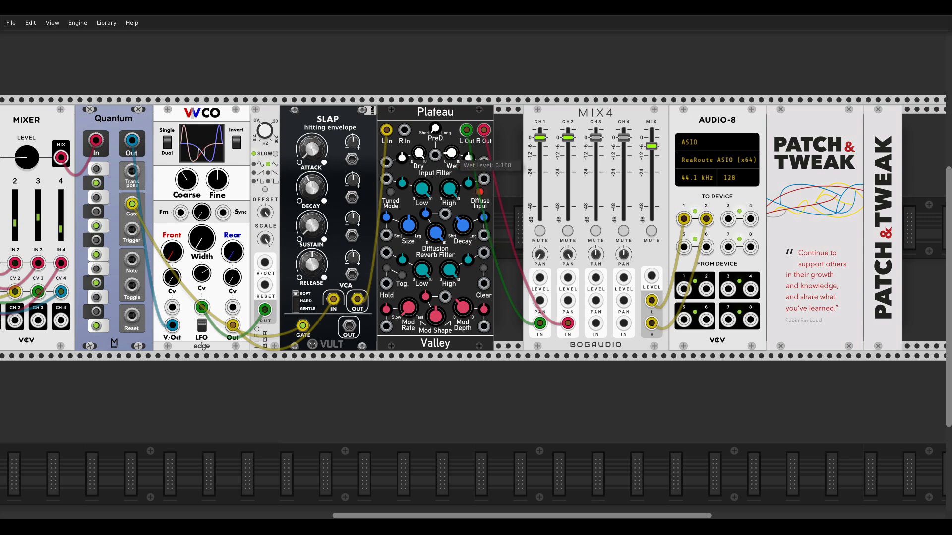
Add Macro Oscillator 2 in the empty row below Branes and set its model to Analog bass drum.
scroll(452, 157, "down", 5, "ctrl")
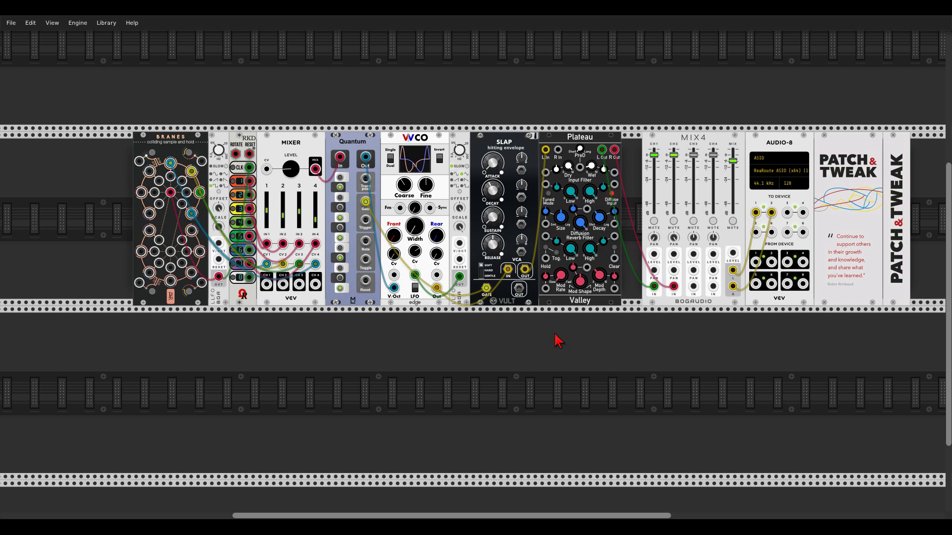
right_click(430, 380)
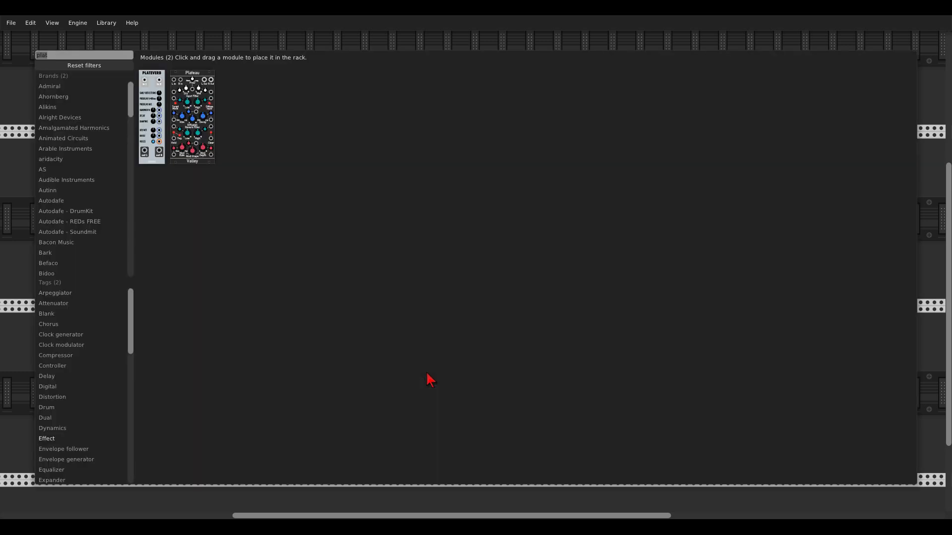
type("plai")
left_click_drag(186, 89, 175, 347)
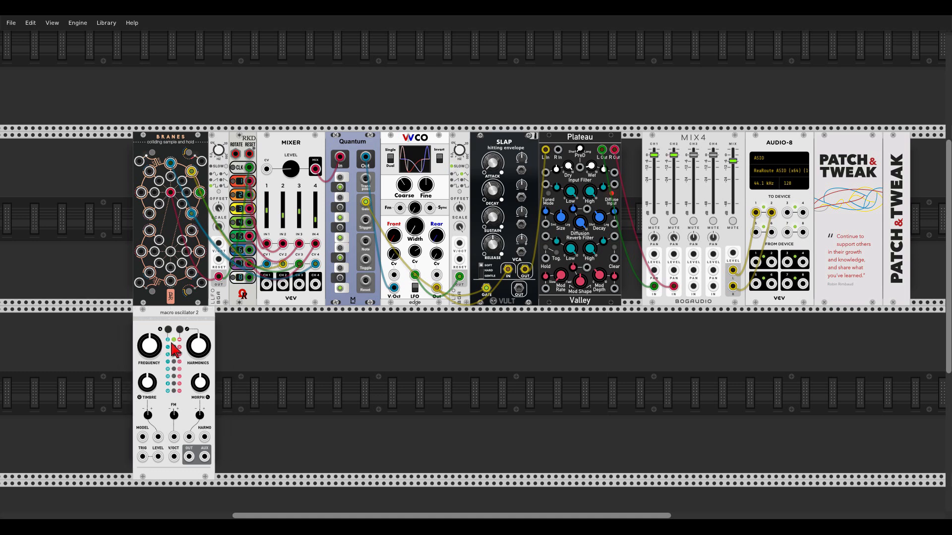
scroll(253, 351, "up", 3)
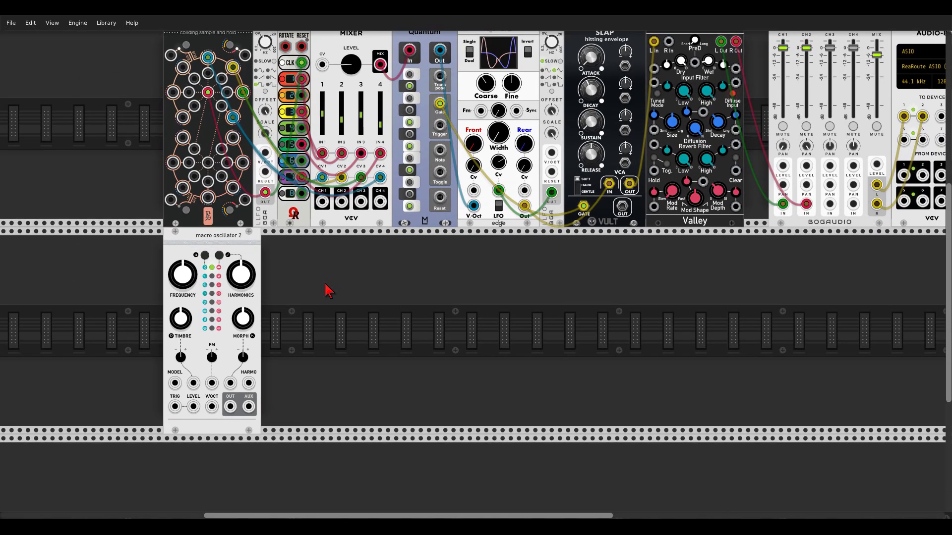
right_click(233, 246)
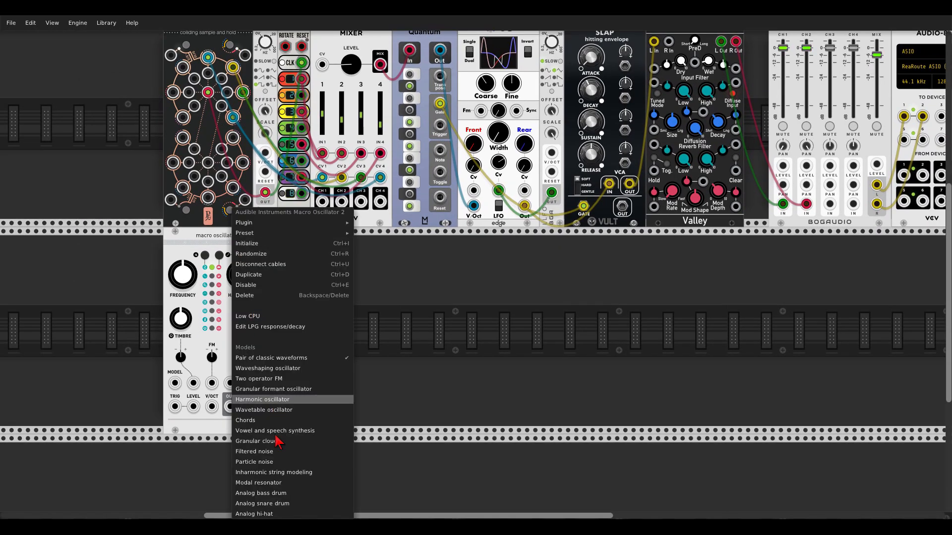
left_click(278, 493)
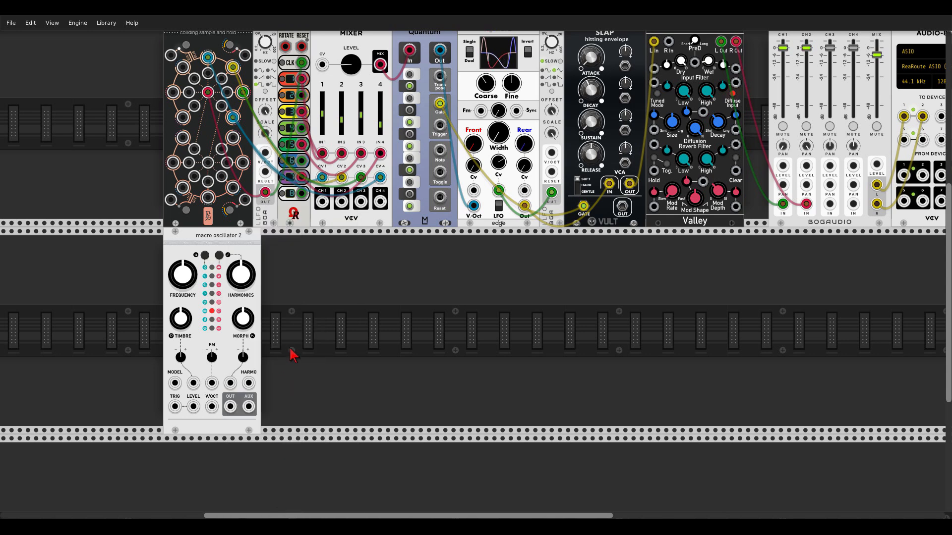
Patch RKD output 2 into Macro Oscillator 2's TRIG input and lower the oscillator's frequency.
left_click_drag(175, 407, 301, 95)
left_click_drag(183, 275, 183, 294)
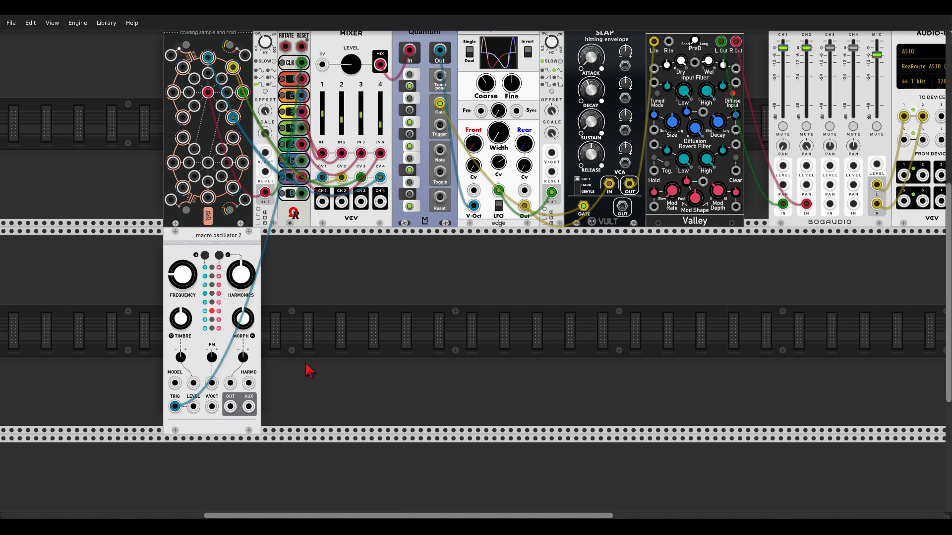
Send Macro Oscillator 2's OUT to MIX4 channel 3 with the fader raised, and set Morph to 0.428.
left_click_drag(231, 406, 829, 204)
left_click_drag(830, 48, 829, 40)
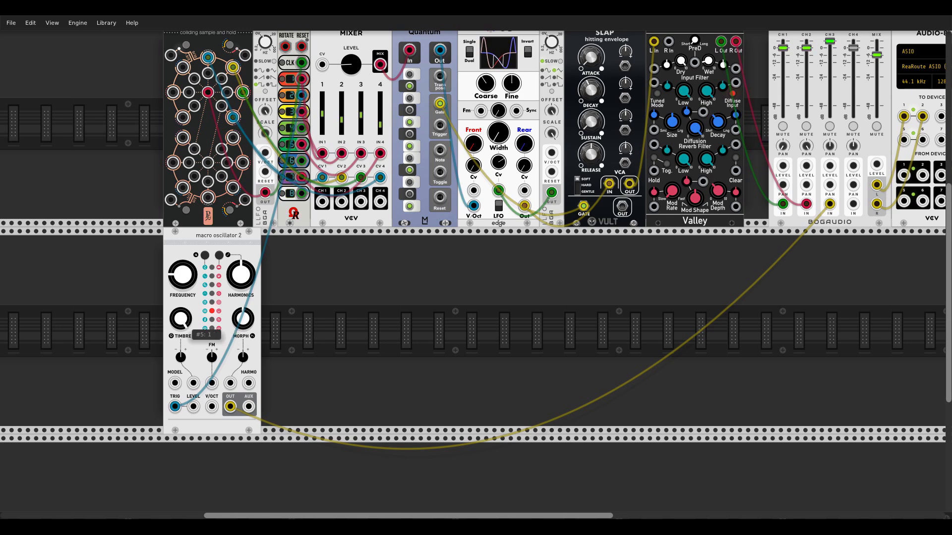
left_click_drag(246, 316, 246, 339)
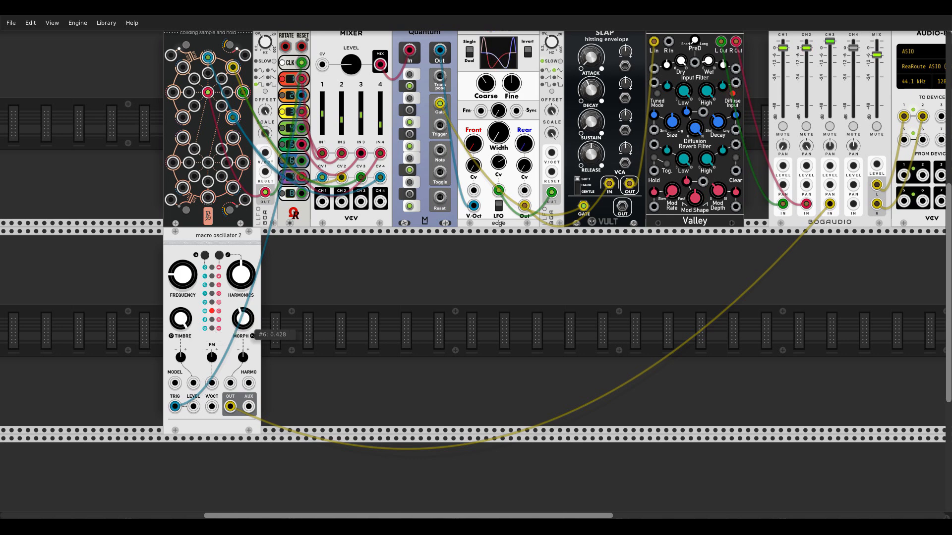
Add the Befaco evenVCO module in the lower row directly beneath Quantum.
left_click_drag(521, 299, 384, 328)
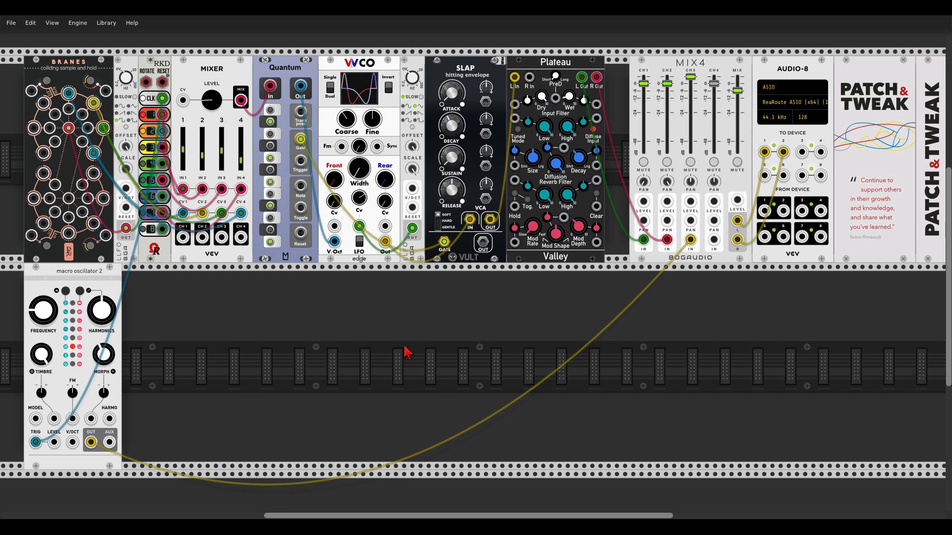
left_click_drag(359, 311, 382, 303)
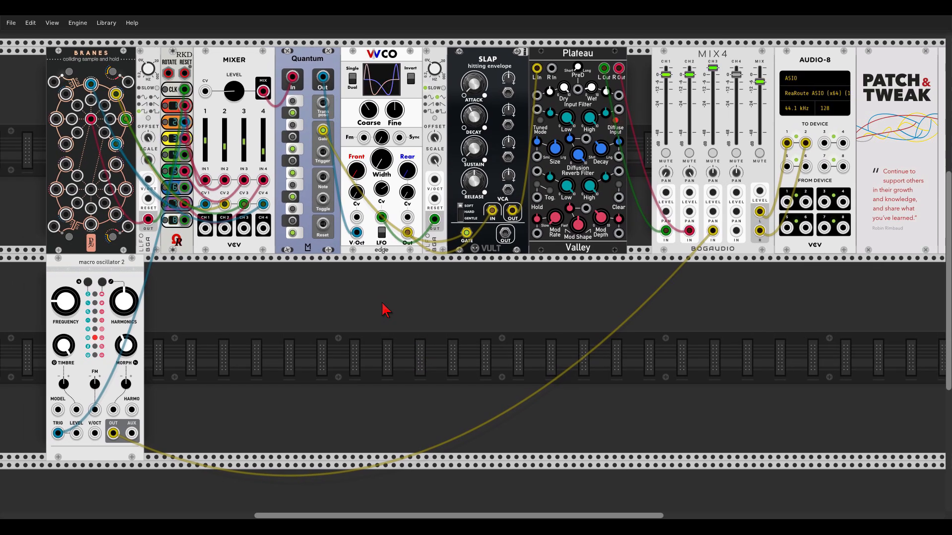
right_click(367, 330)
type("even")
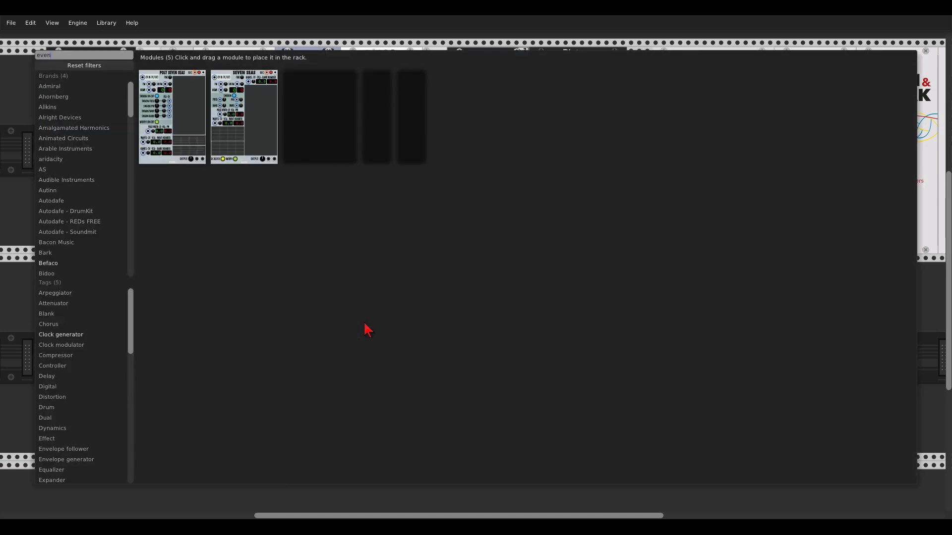
left_click_drag(400, 79, 279, 259)
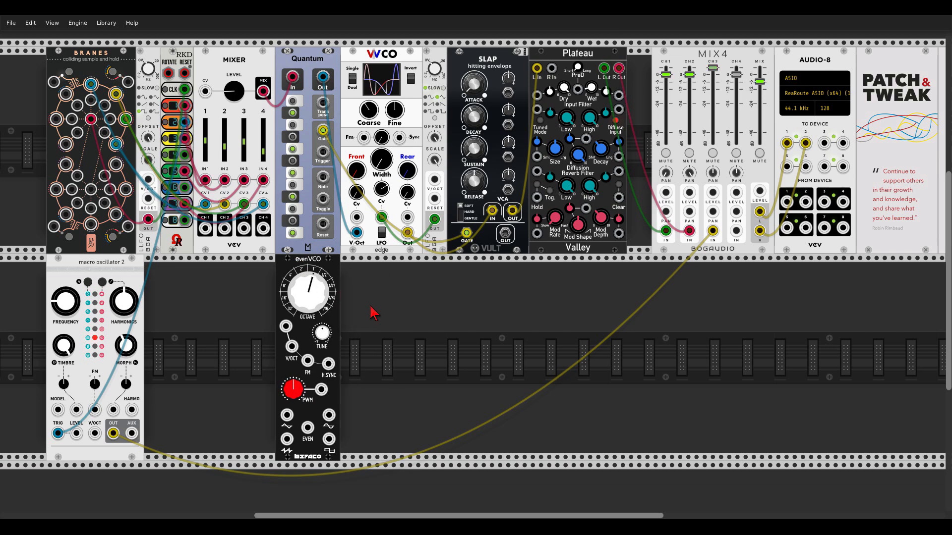
Add the Vult Tangents filter right after evenVCO and place a duplicate of SLAP against it.
right_click(389, 321)
type("tang")
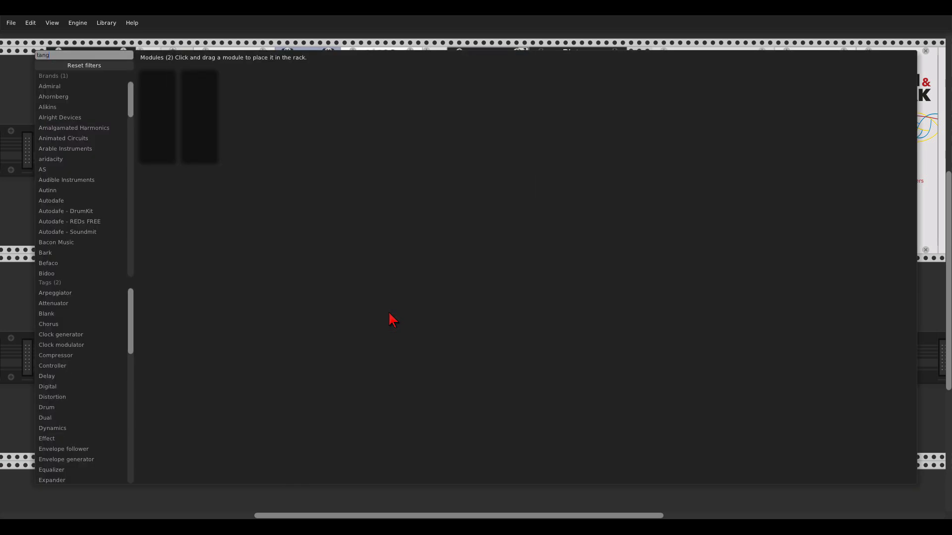
left_click_drag(163, 78, 332, 308)
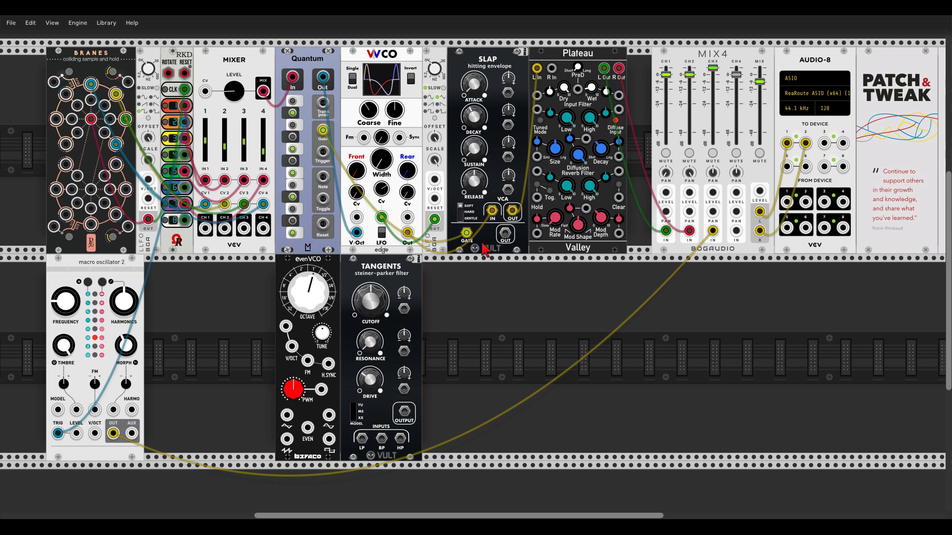
key("ctrl+d")
left_click_drag(494, 281, 477, 281)
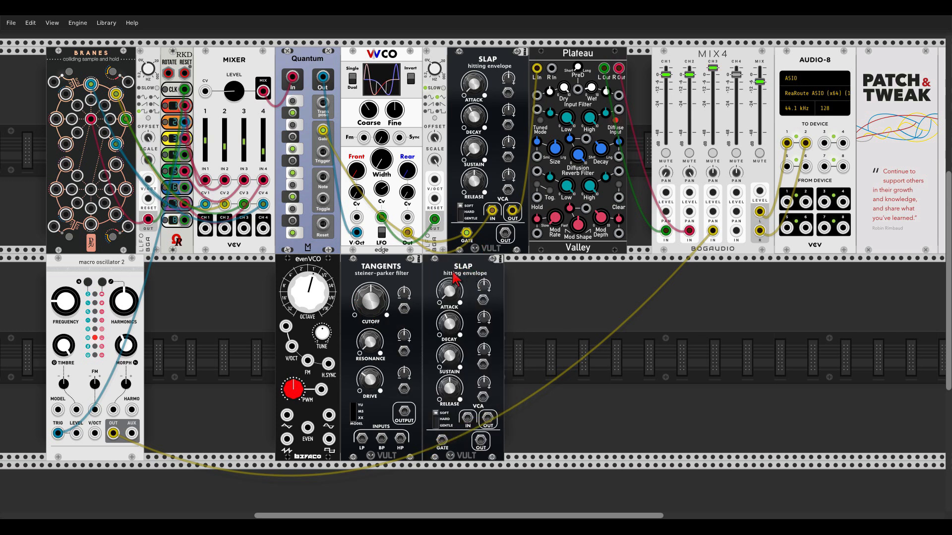
Patch evenVCO's sawtooth through Tangents' LP input and the new SLAP's VCA to MIX4 channel 4, gating that SLAP from RKD output 3.
left_click_drag(286, 439, 361, 438)
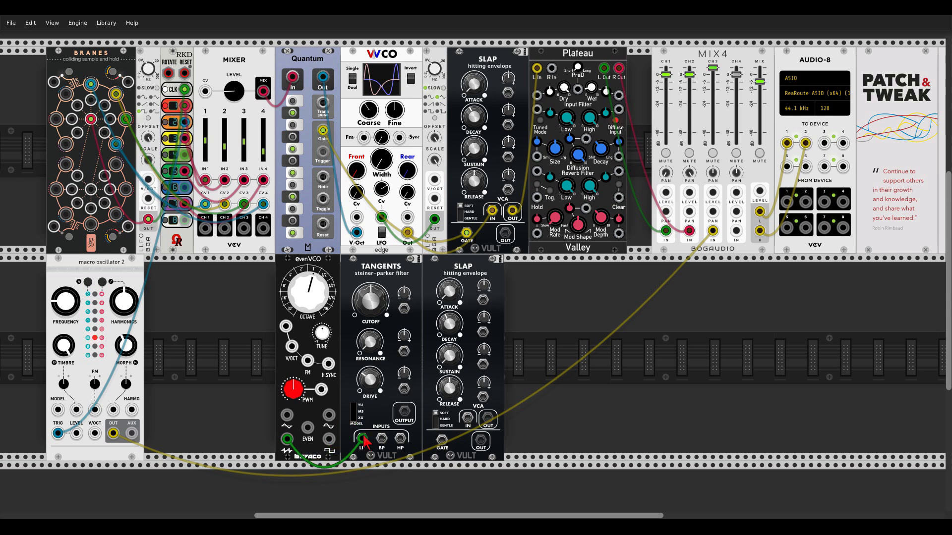
left_click_drag(405, 415, 736, 230)
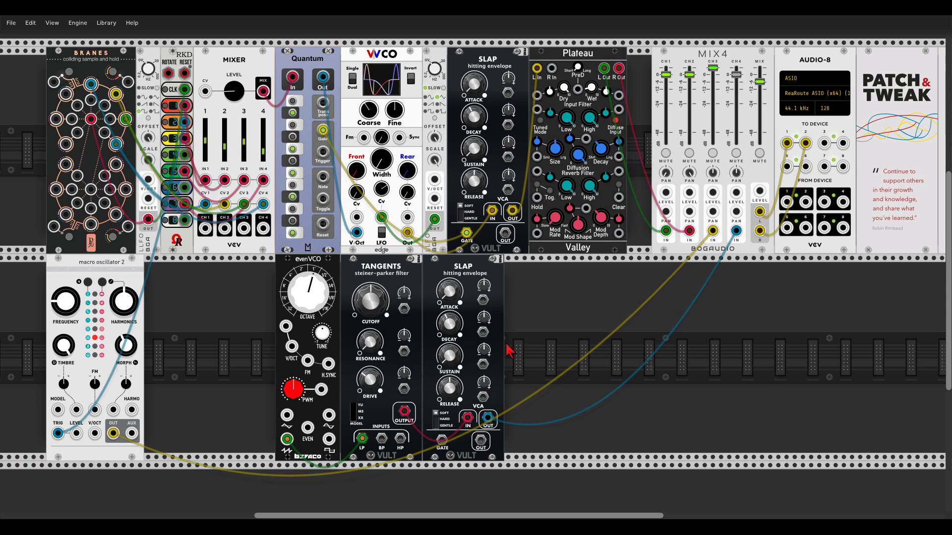
left_click_drag(443, 440, 184, 139)
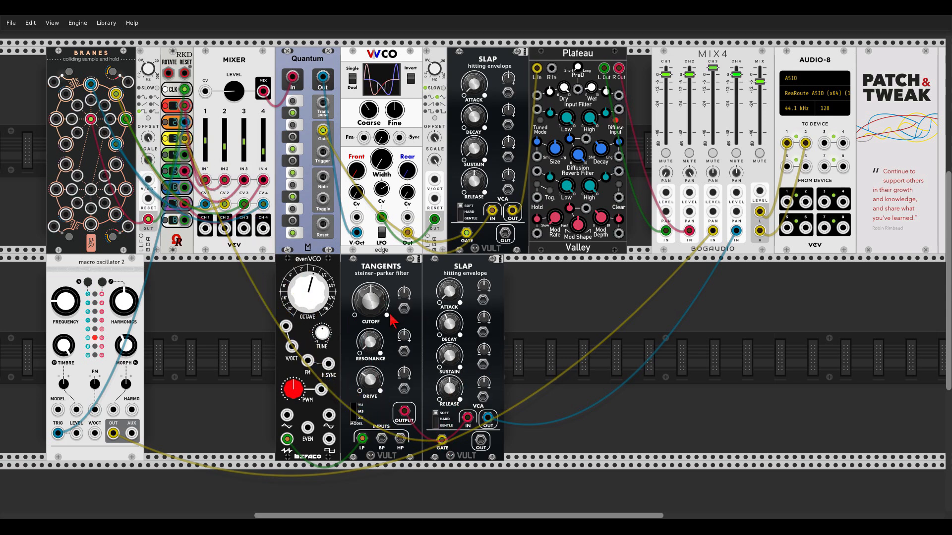
Lower evenVCO's octave and slightly adjust Tangents' cutoff.
left_click_drag(319, 295, 319, 319)
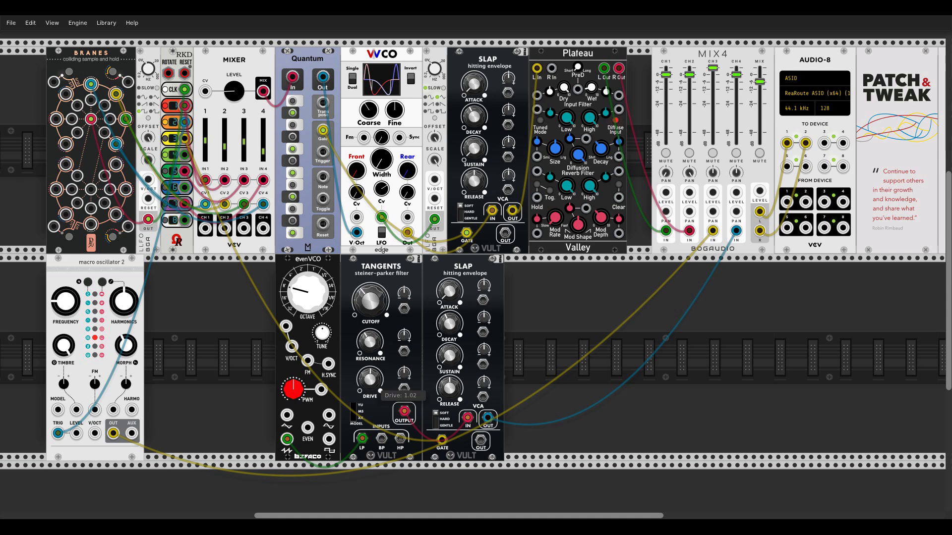
left_click_drag(373, 300, 373, 299)
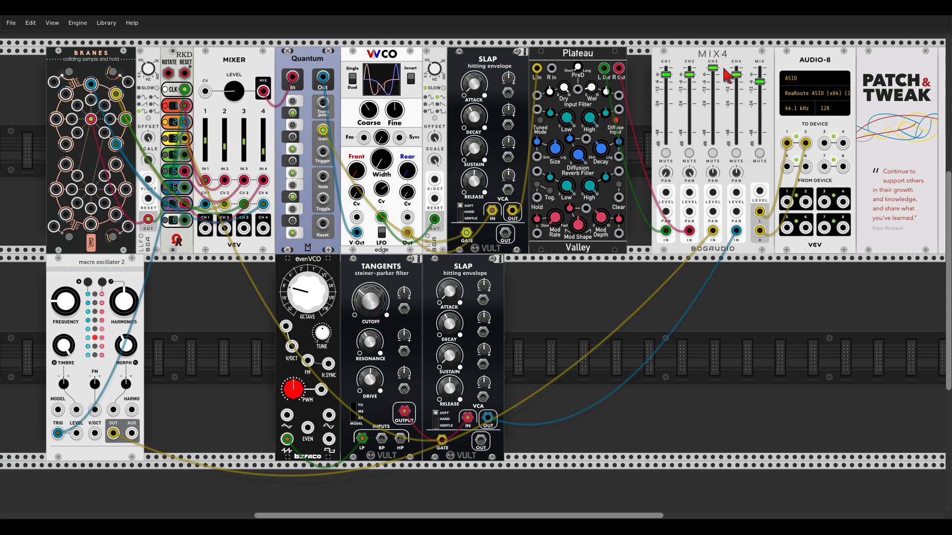
Raise MIX4's channel 4 fader level with channel 3's.
scroll(496, 277, "up", 1)
scroll(550, 255, "down", 1)
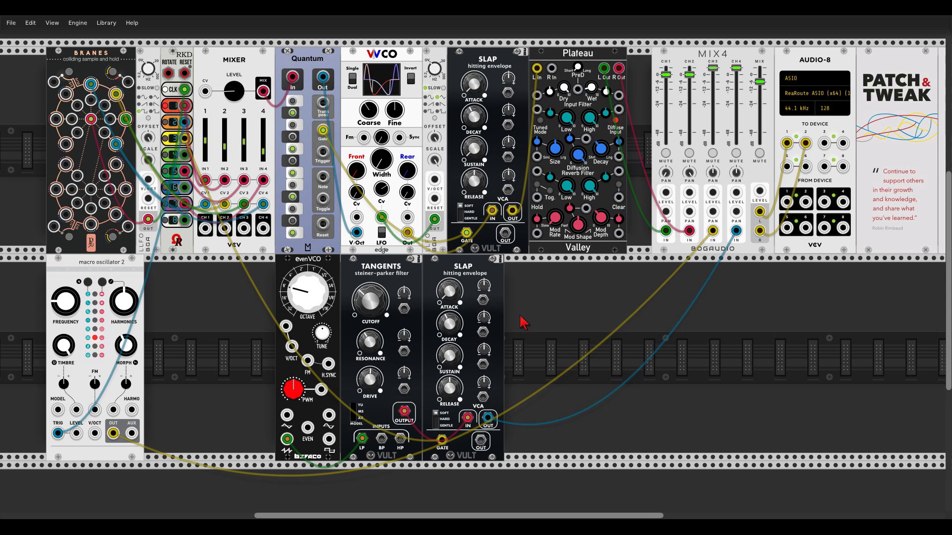
left_click_drag(720, 306, 688, 302)
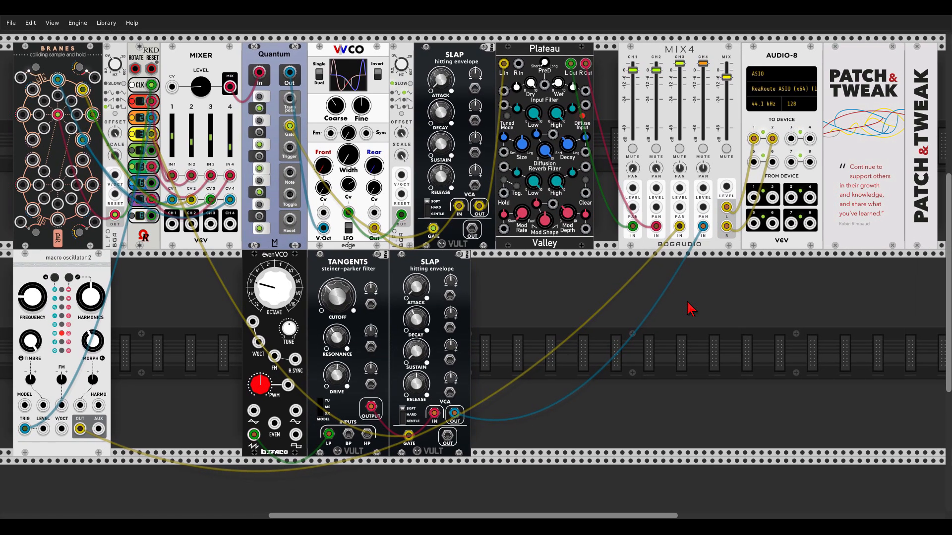